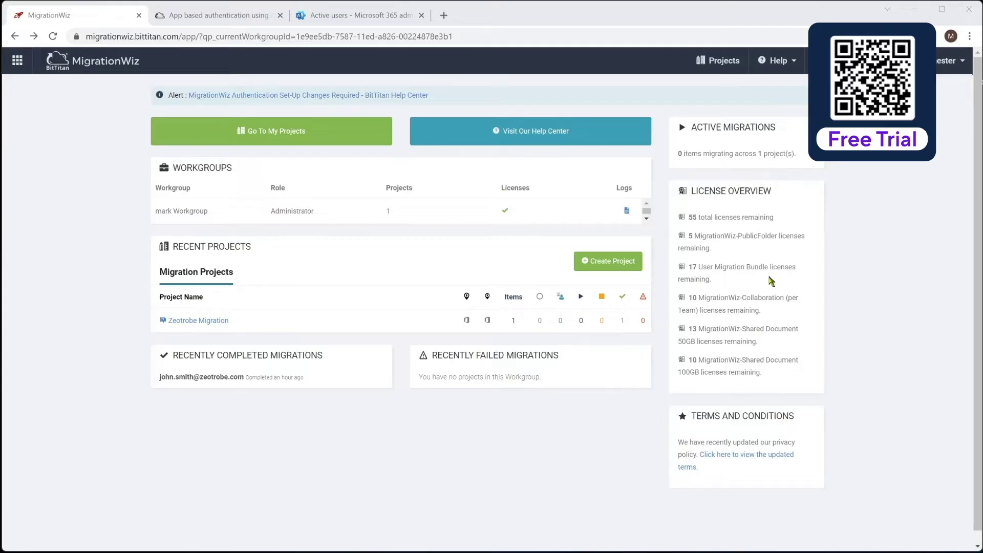
Step: Switch to the 'Active users - Microsoft 365 admin' browser tab listing three accounts
click(353, 16)
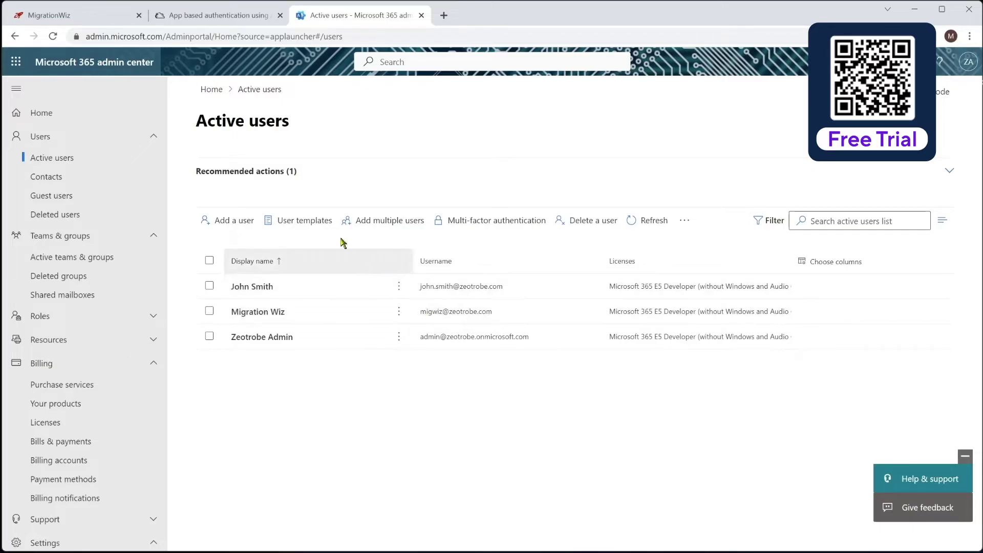
Step: Return to the MigrationWiz dashboard tab showing the Zeotrobe Migration project
click(101, 17)
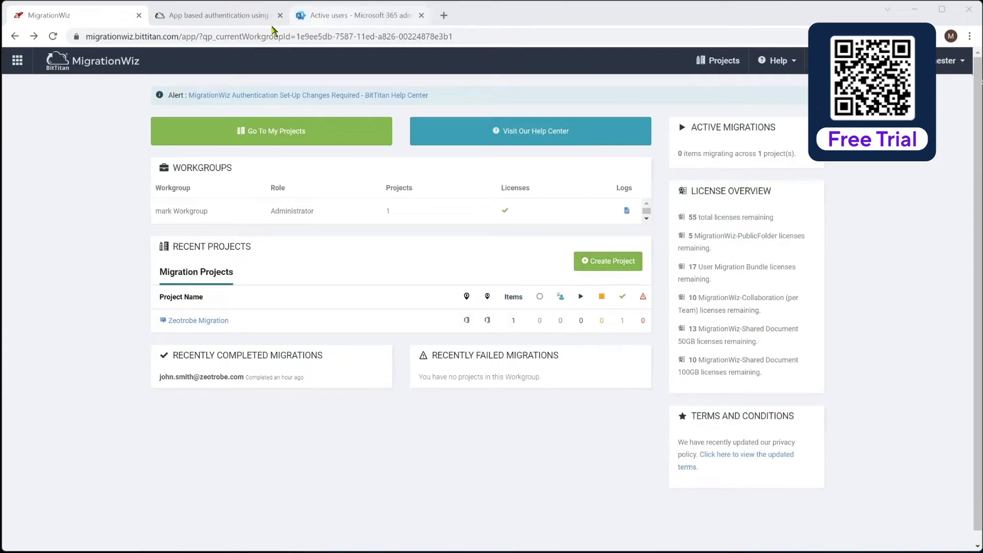
Step: Read through the app-based authentication article's permission steps and open a new browser tab
click(232, 18)
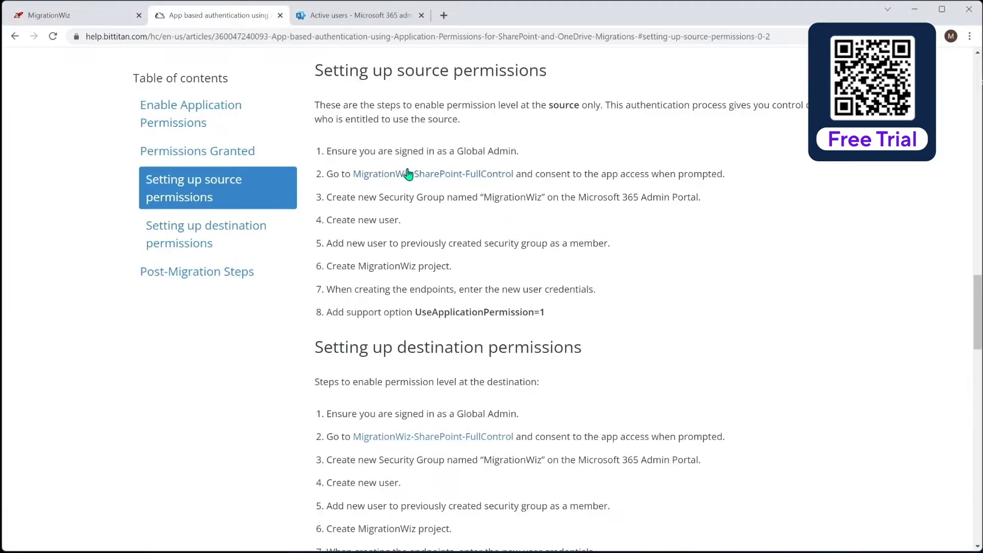
drag(977, 289, 957, 62)
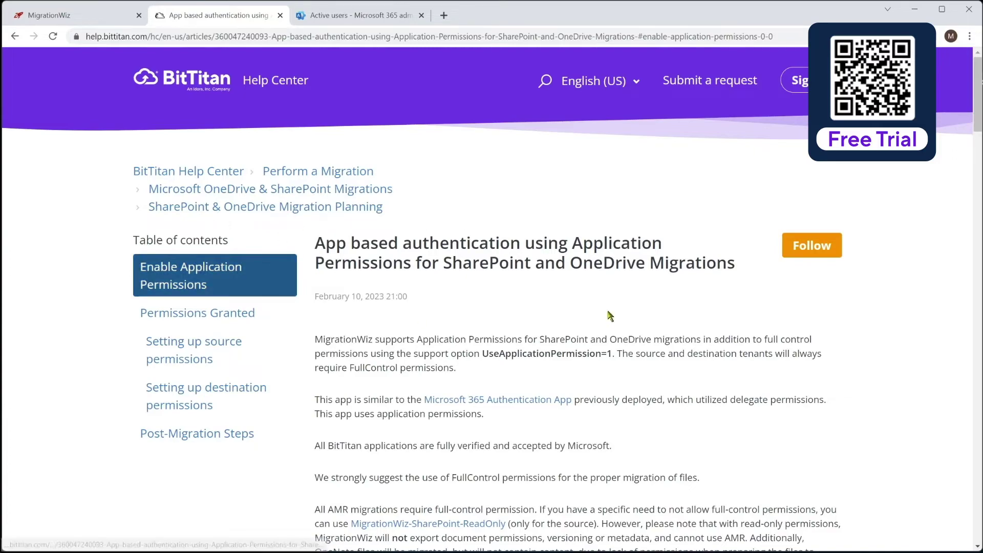
drag(975, 118, 978, 320)
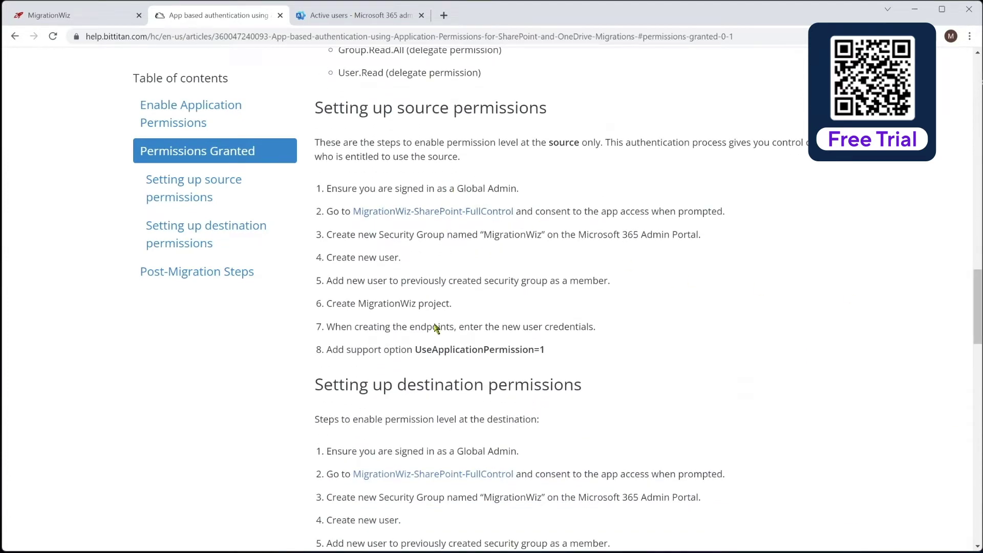
click(422, 214)
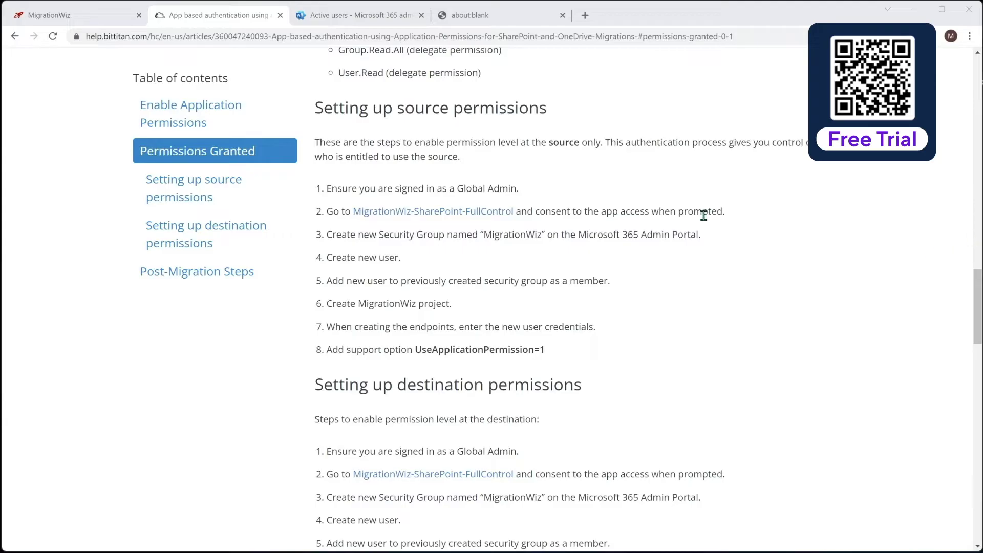
Step: Load the MigrationWiz-SharePoint-FullControl consent link and accept its permissions for the organization
right_click(439, 213)
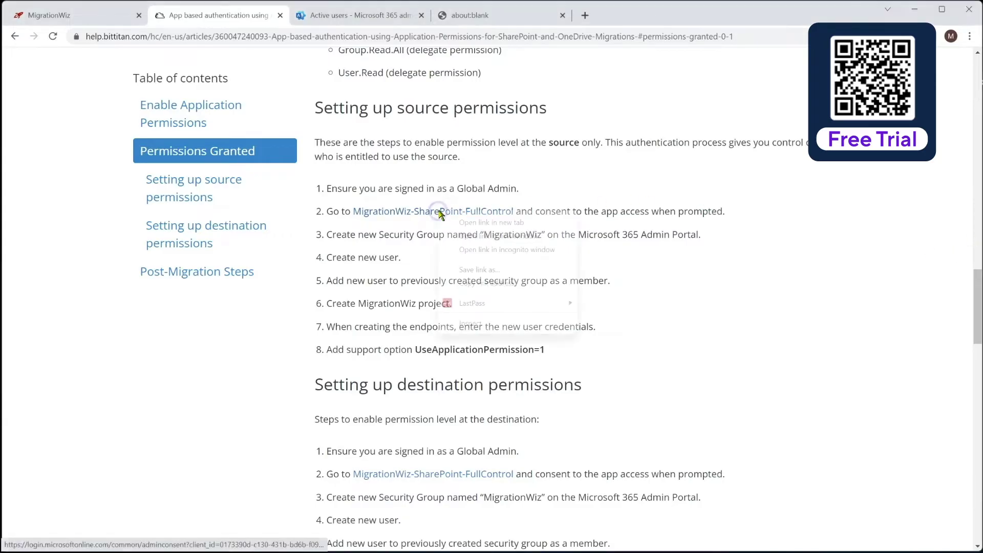
click(461, 282)
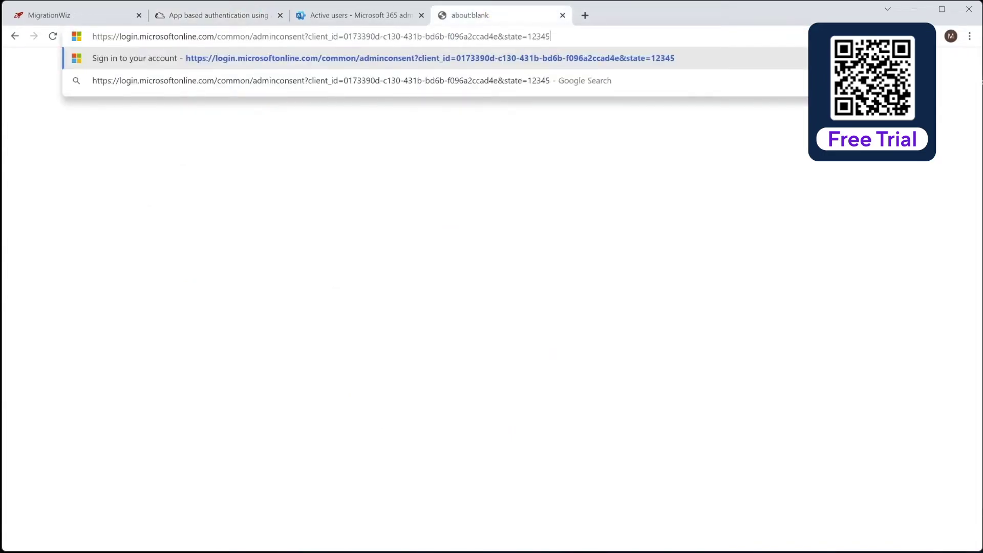
key(Return)
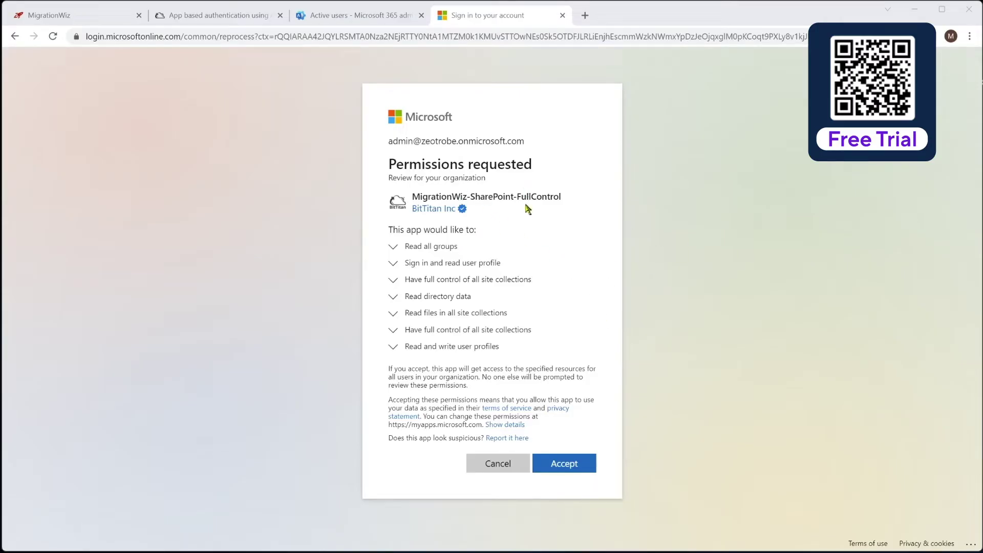
click(578, 466)
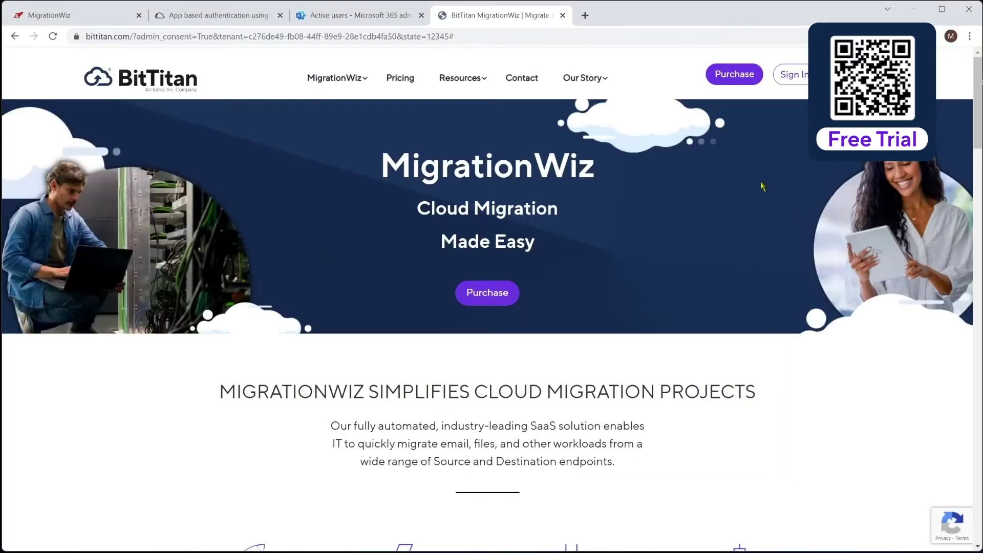
click(563, 16)
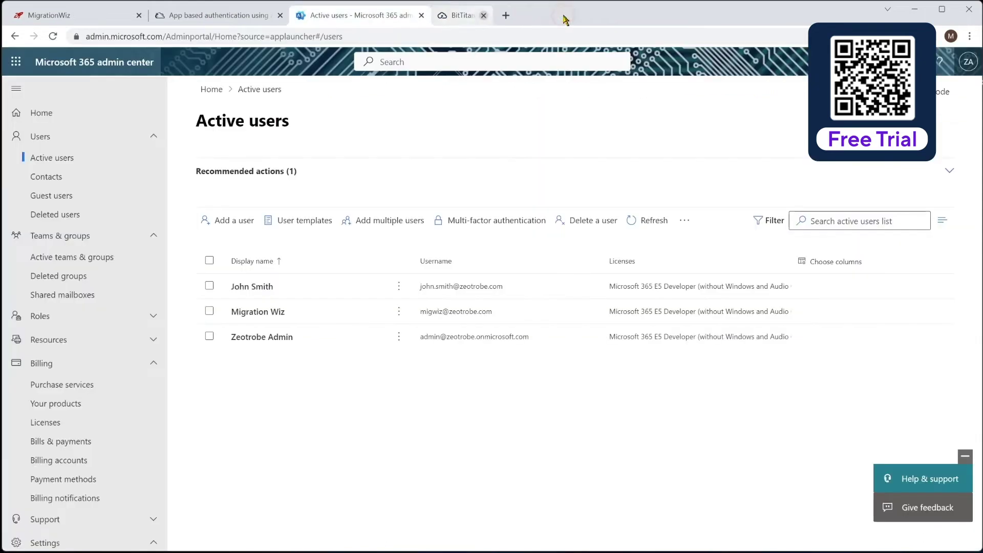
Step: Open Enterprise applications to confirm the MigrationWiz and MigrationWiz-SharePoint apps are listed
click(237, 19)
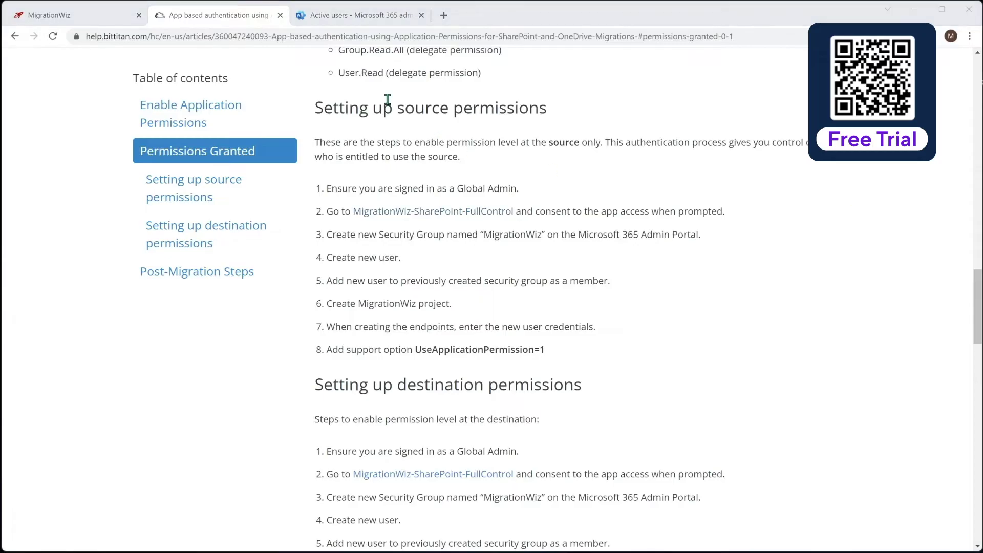
click(392, 16)
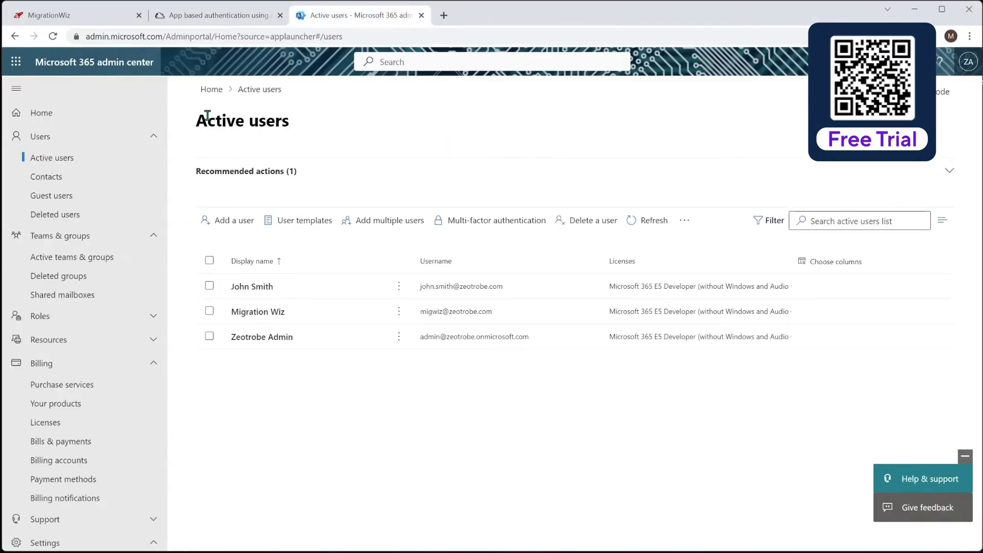
scroll(82, 263, down, 5)
scroll(81, 264, down, 5)
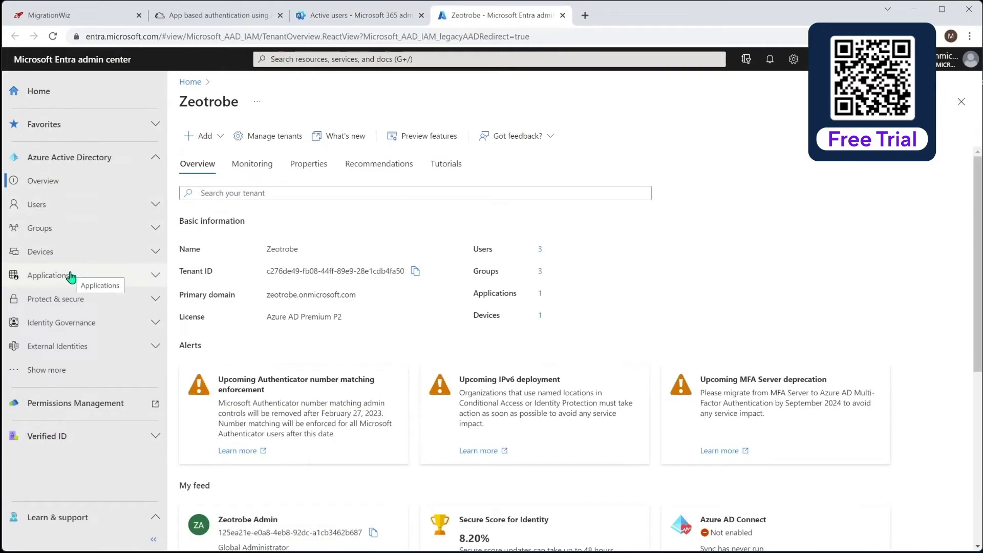
click(71, 273)
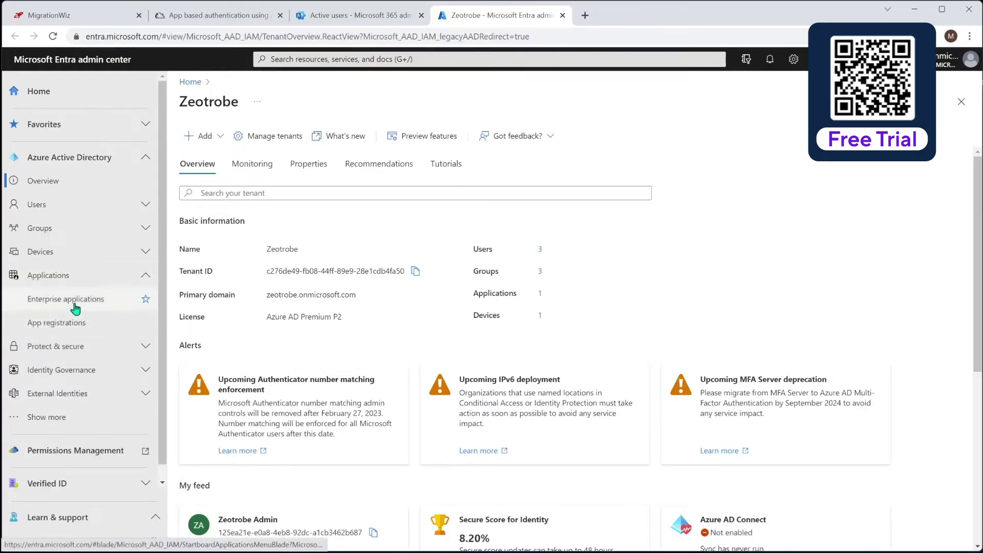
click(76, 301)
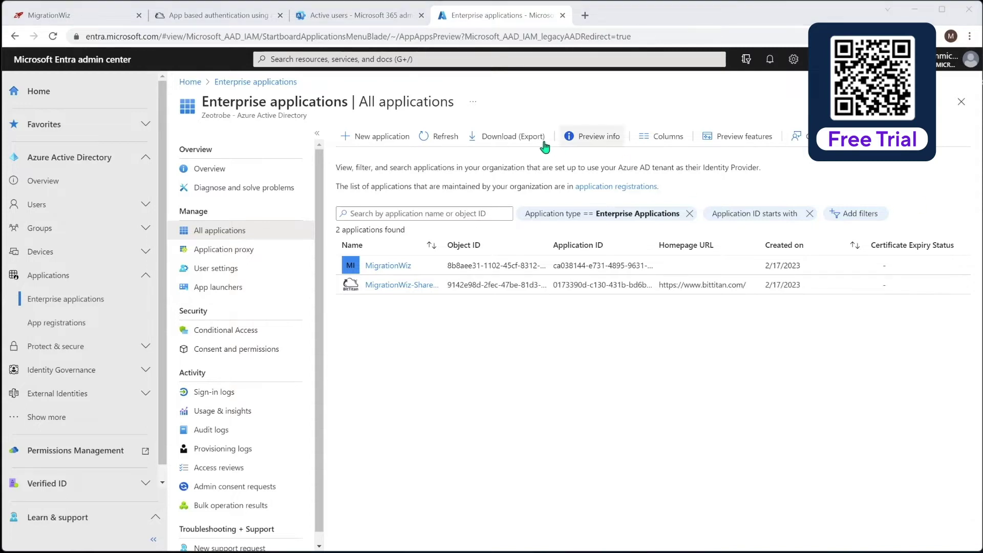
Step: Go to Active teams & groups, filter to Security, and start a new security group
click(338, 17)
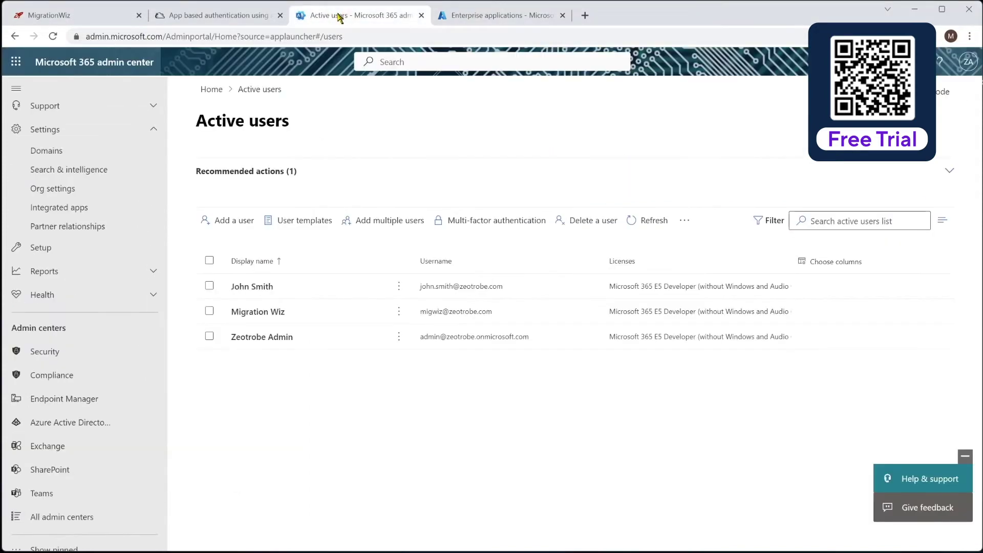
scroll(53, 217, up, 3)
scroll(57, 215, up, 4)
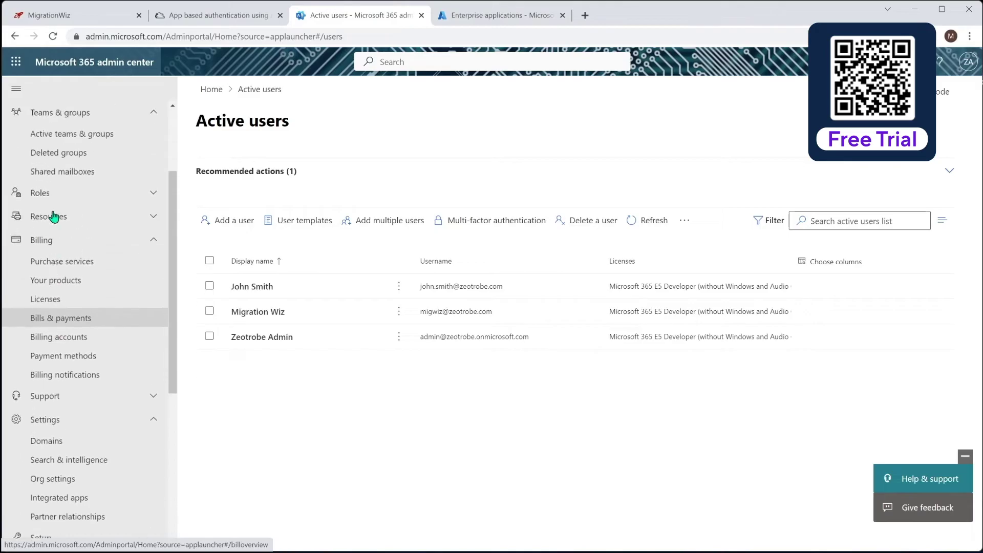
click(75, 200)
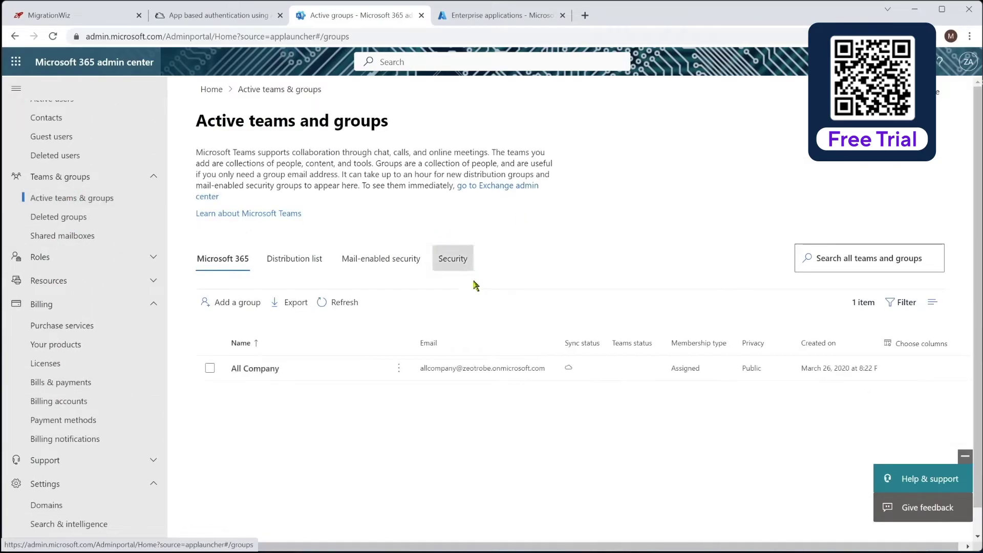
click(455, 262)
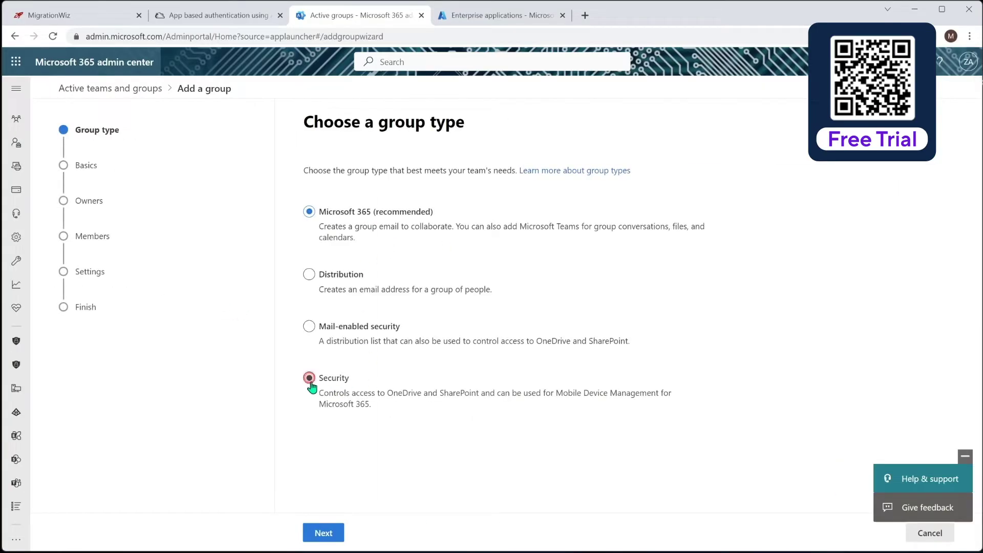
click(328, 533)
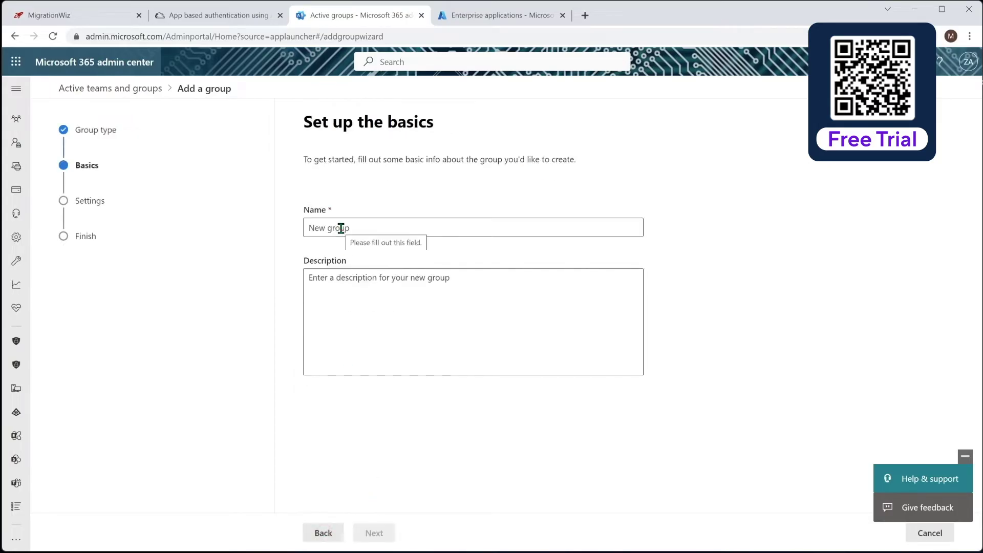
Step: Name the security group MigrationWiz and finish creating it
click(342, 227)
text(MigrationWiz)
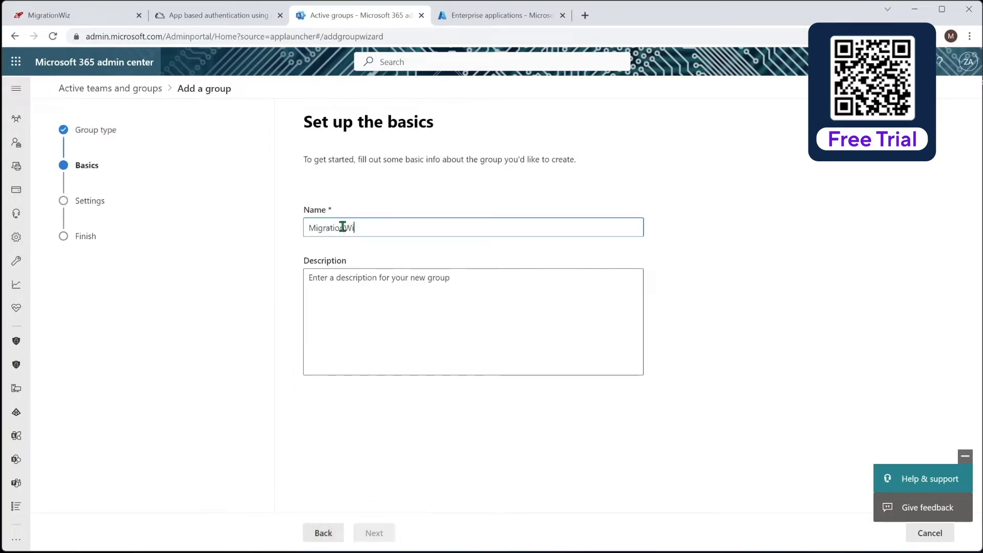
click(391, 284)
click(373, 533)
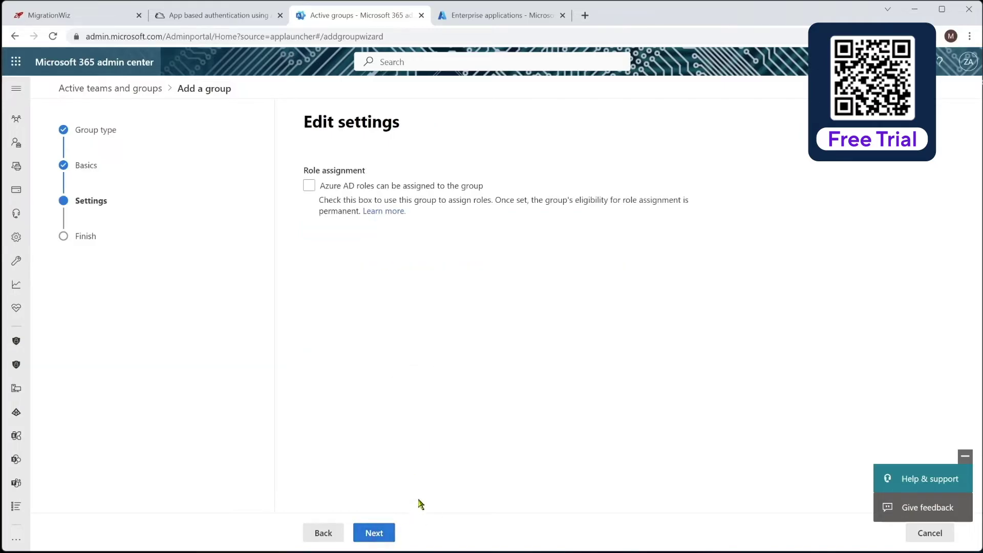
click(373, 532)
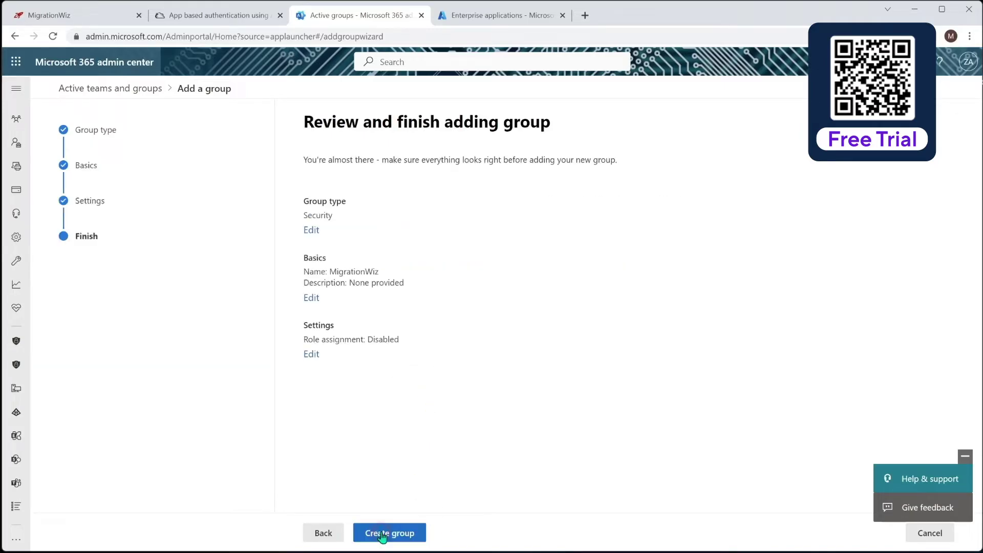
click(387, 533)
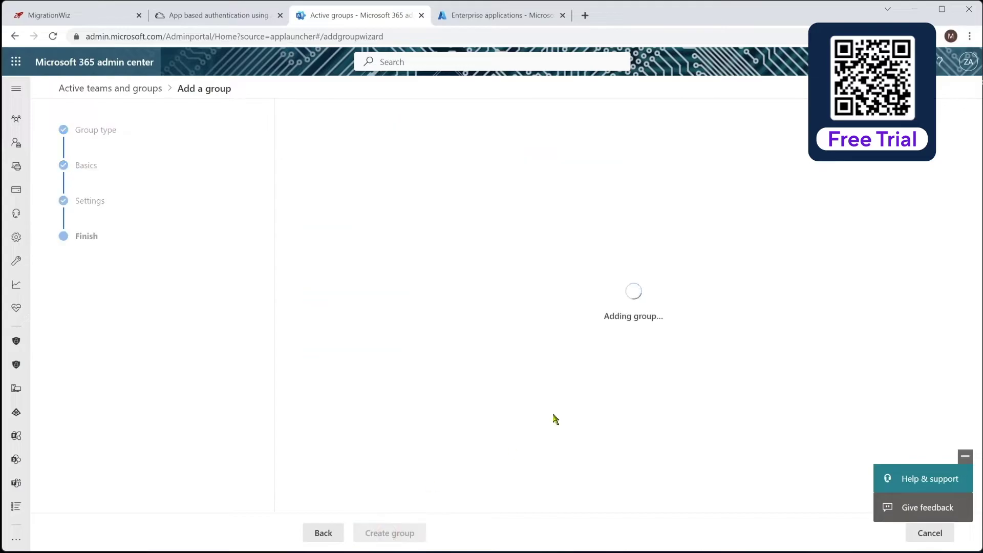
click(324, 533)
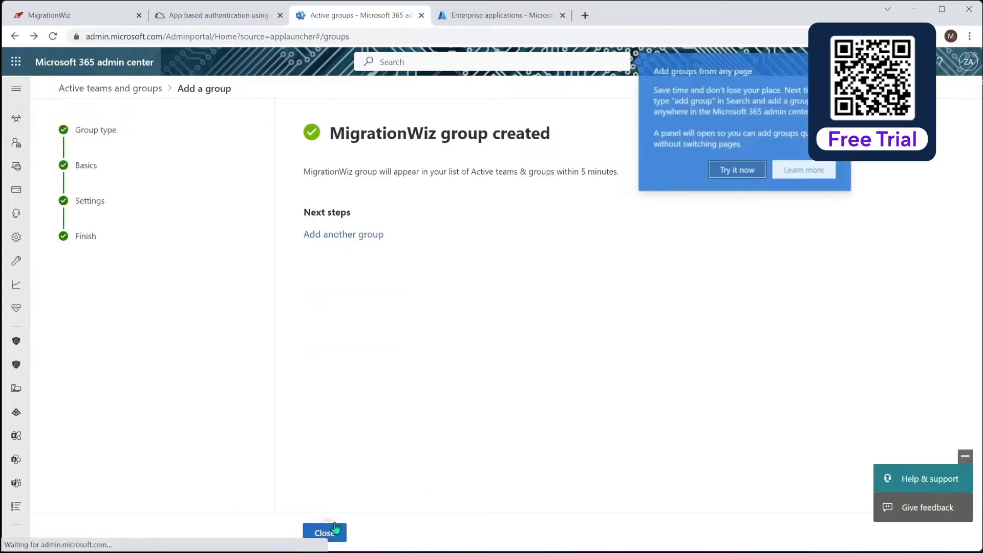
key(Escape)
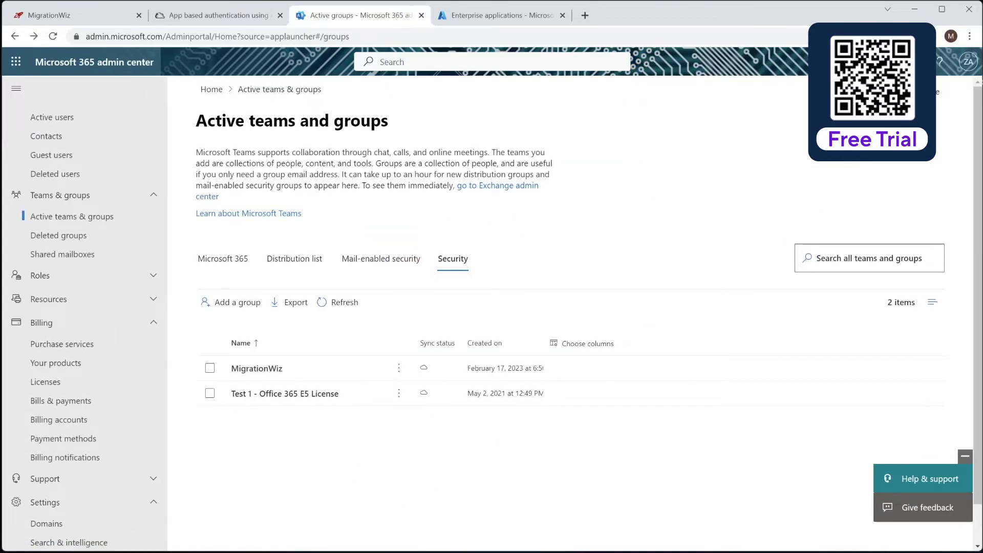
Step: Add the Migration Wiz account (search 'migwiz') to the MigrationWiz group, then return to MigrationWiz
click(259, 370)
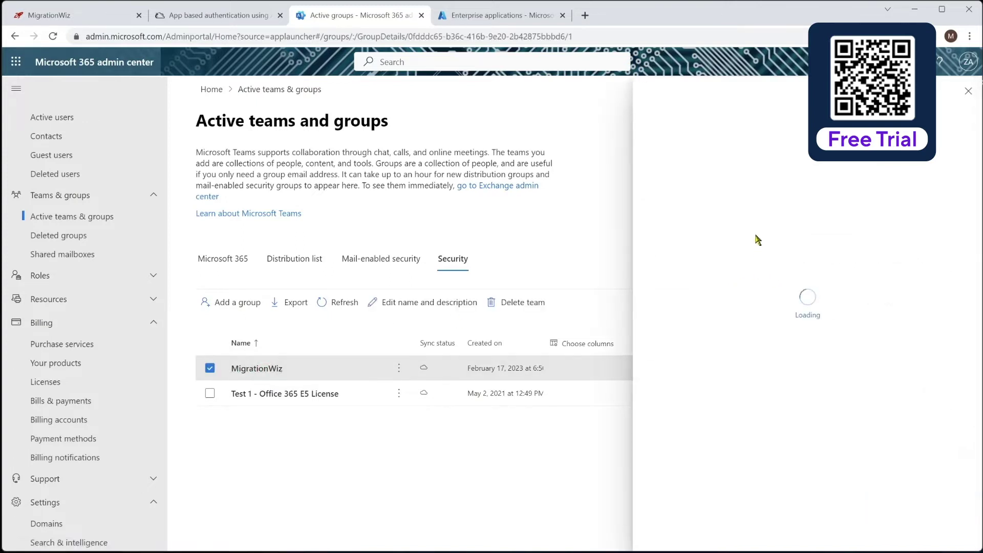
click(739, 185)
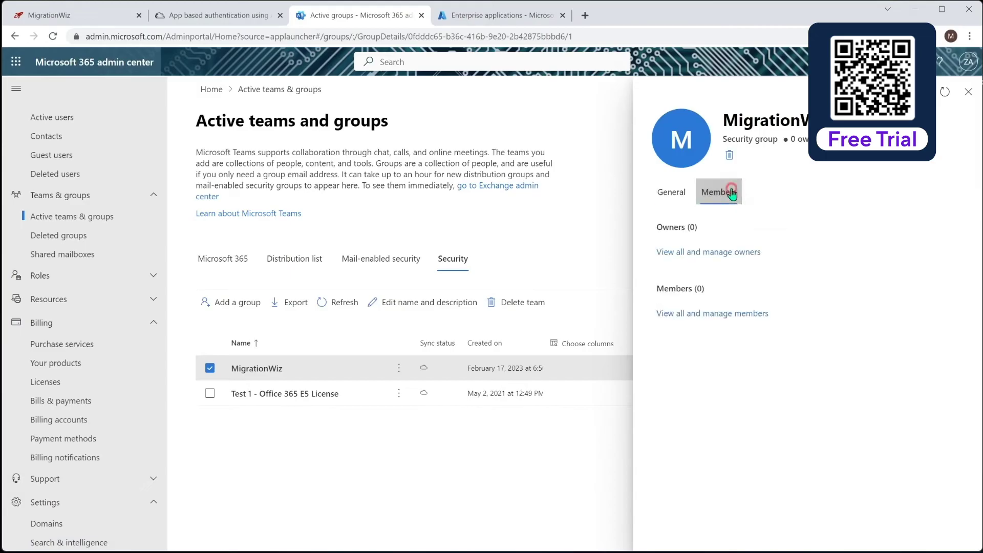
click(763, 313)
click(840, 164)
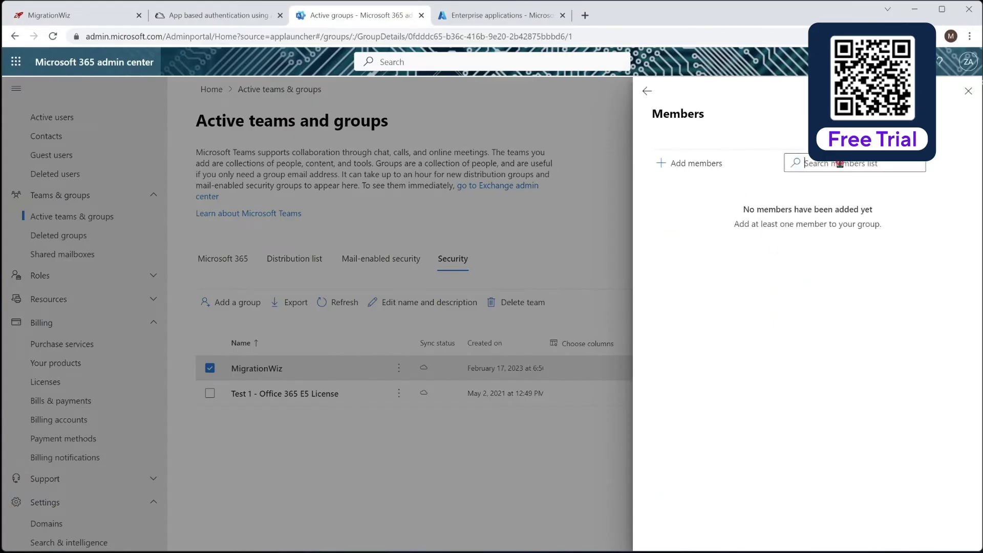
text(migwiz)
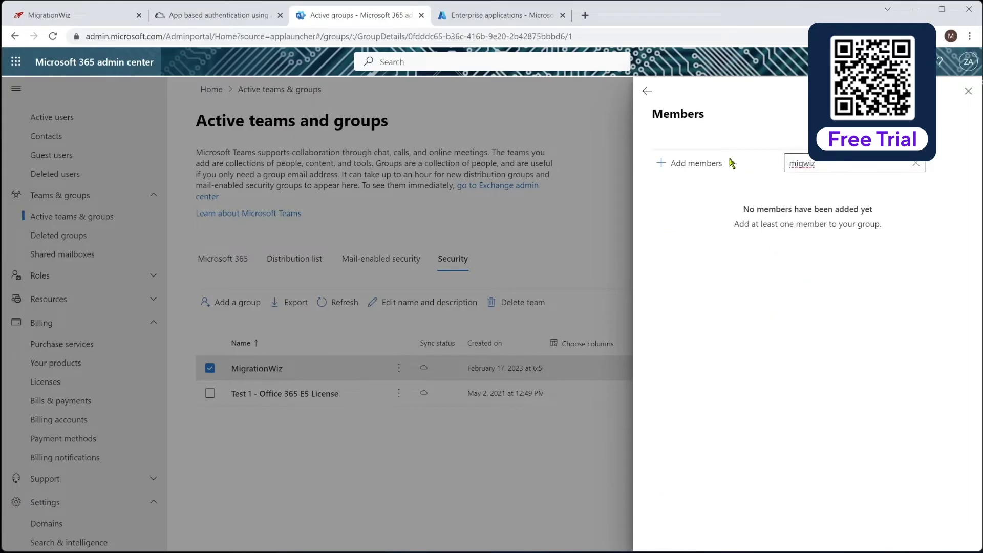
click(712, 162)
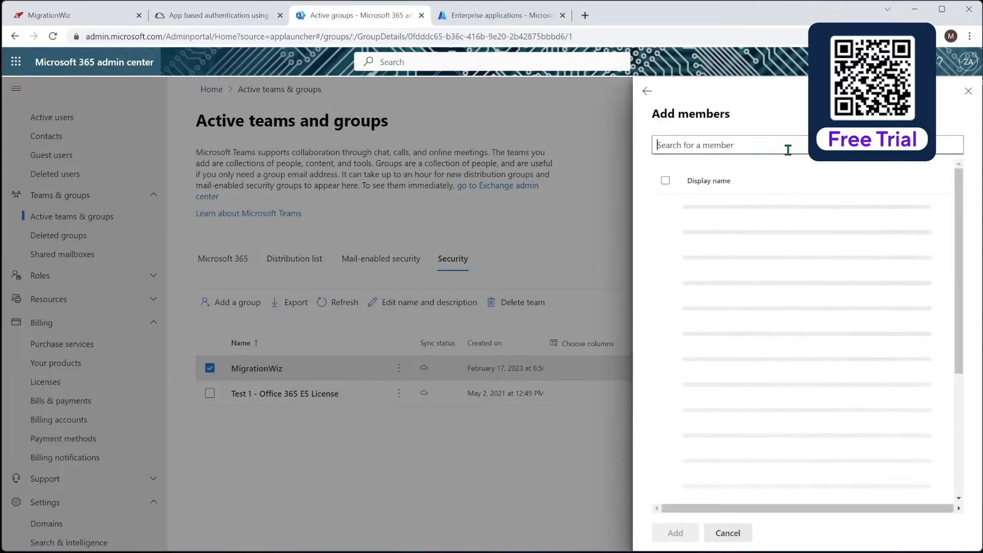
text(migwiz)
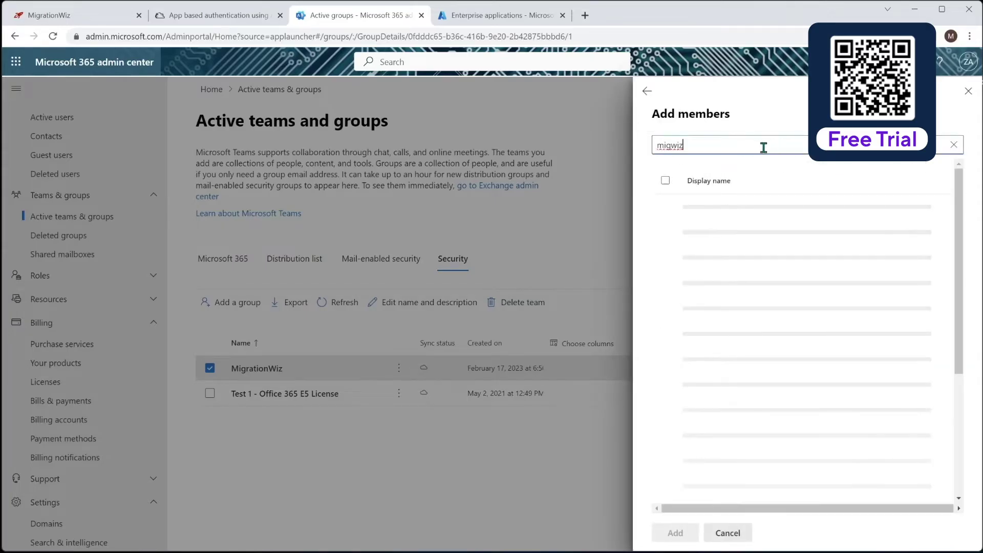
click(698, 213)
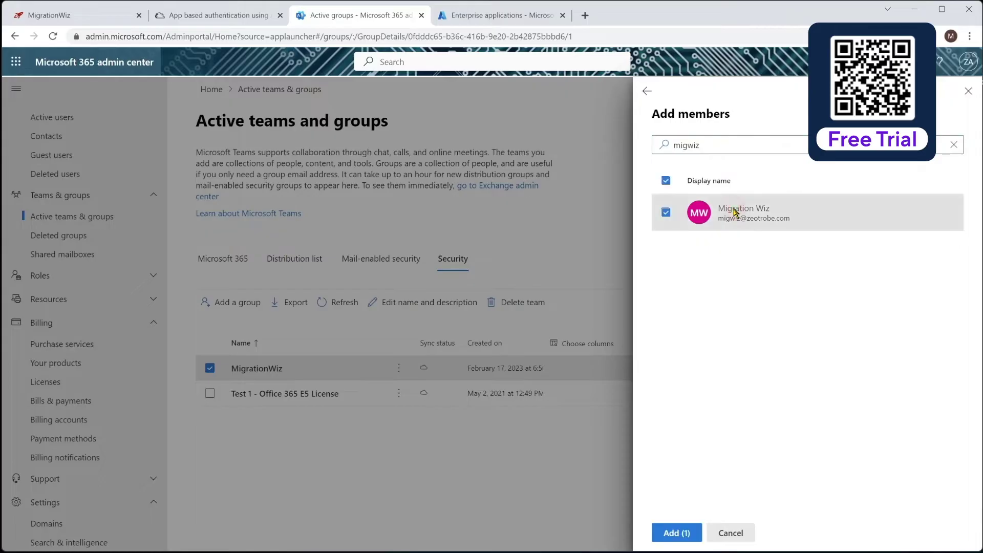
click(685, 533)
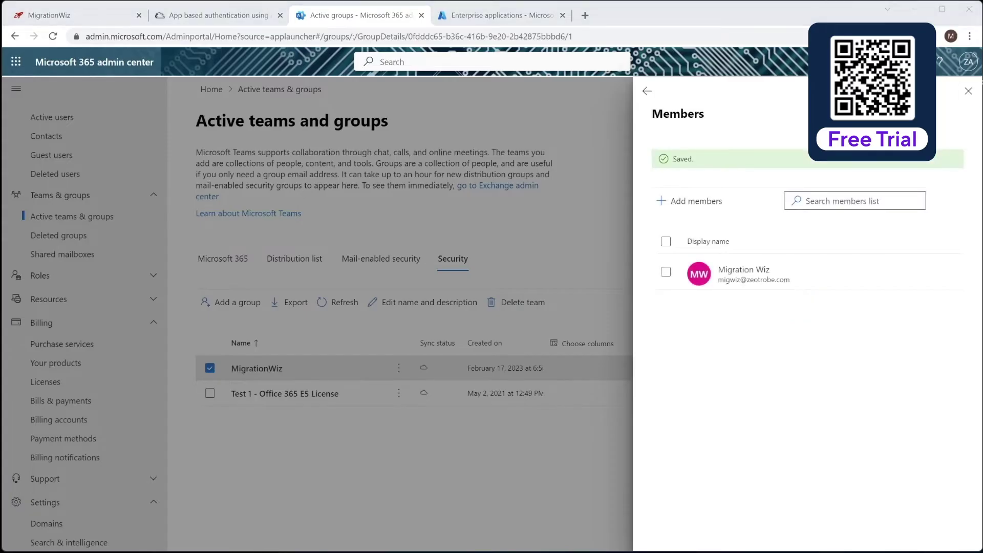
click(967, 90)
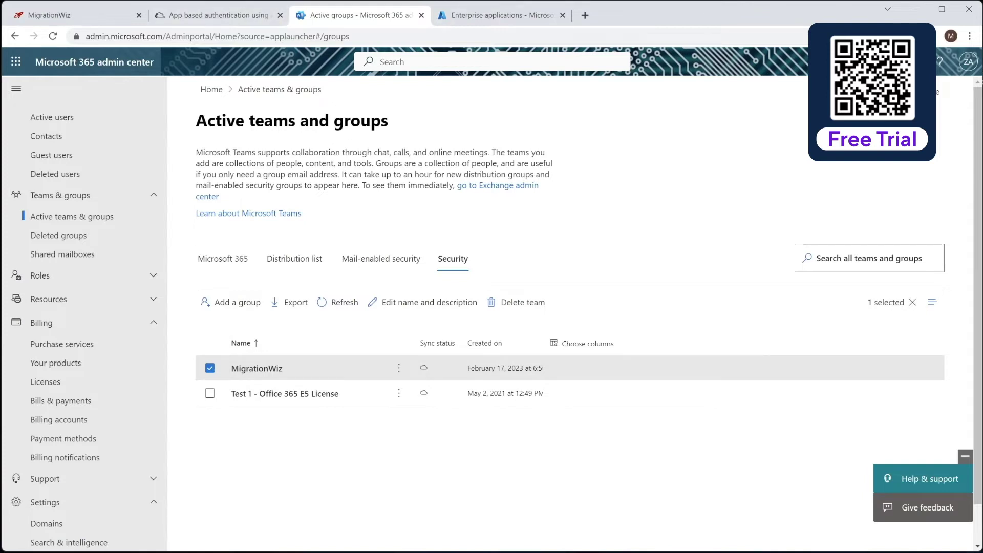
key(ctrl+1)
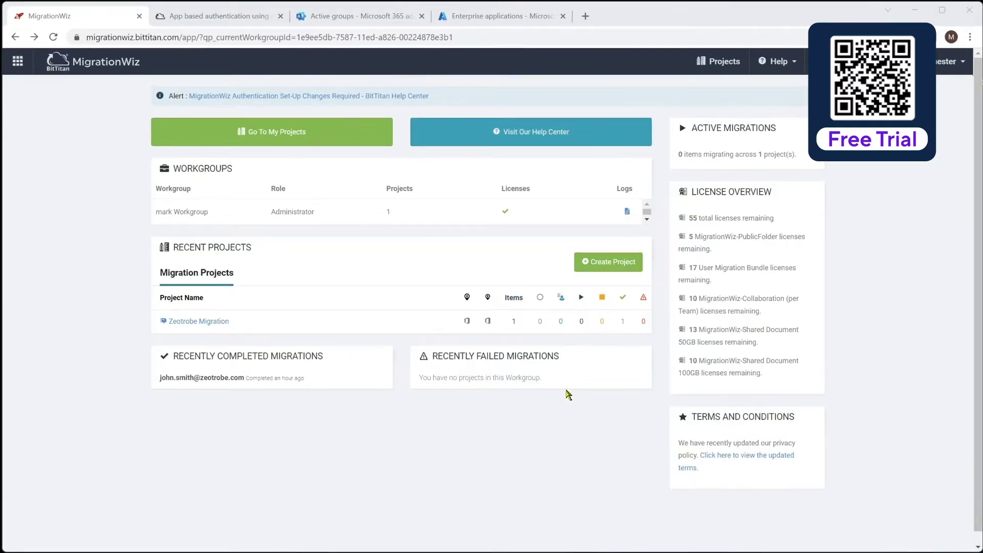
Step: Create a new project of type Document Project from the dashboard
click(596, 264)
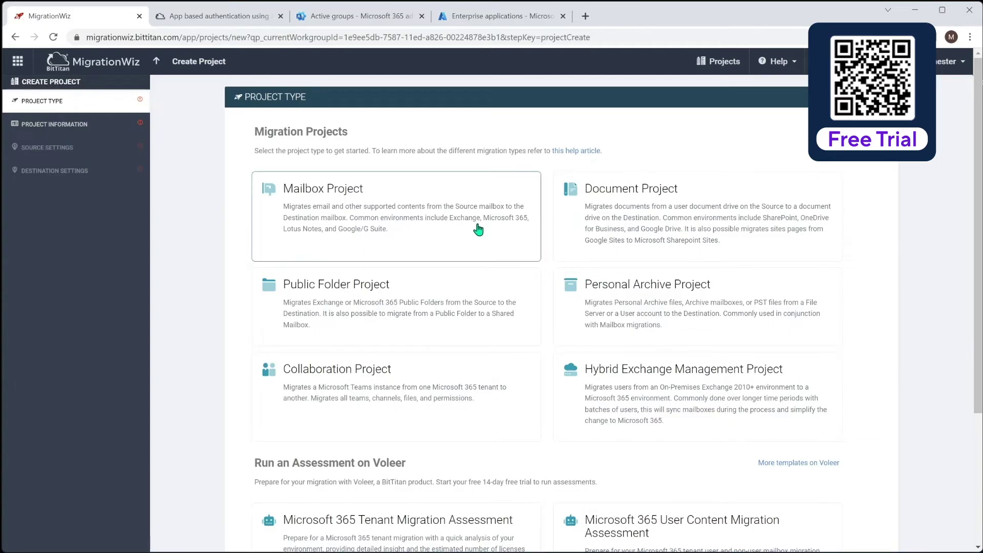
click(633, 208)
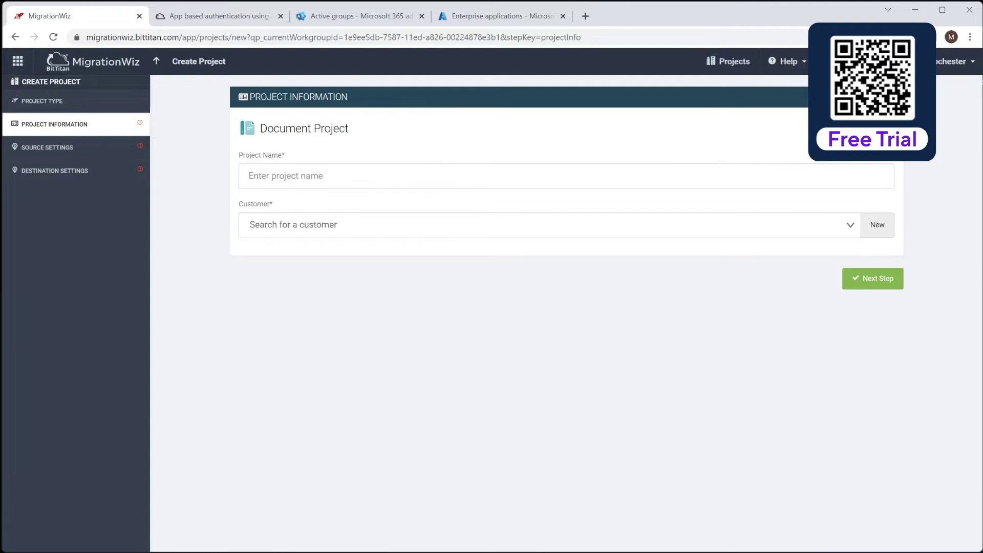
Step: Enter project name Zeotrobe OneDrive Migration, choose customer Zeotrobe, and go to Source Settings
click(772, 183)
text(Zeotrobe OneDrive Migration)
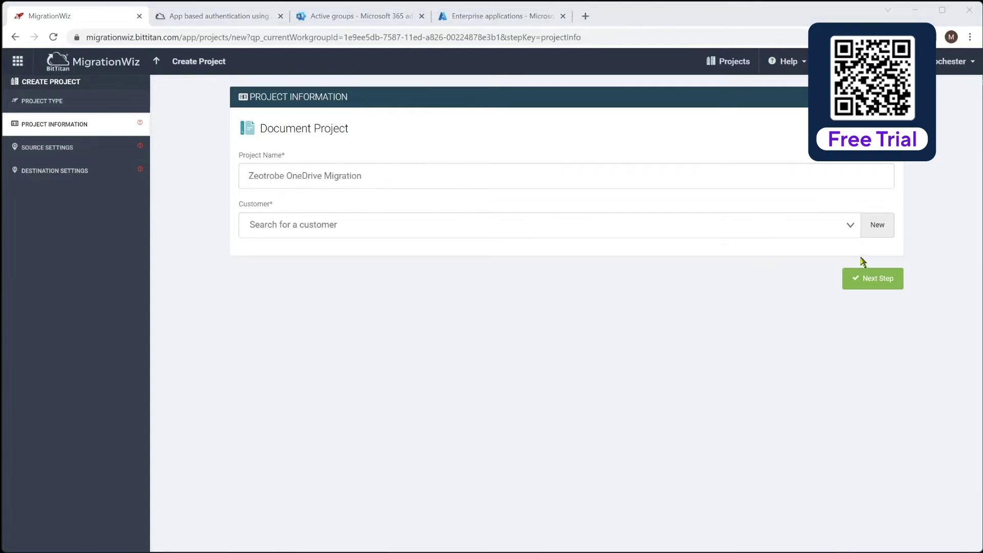
click(848, 229)
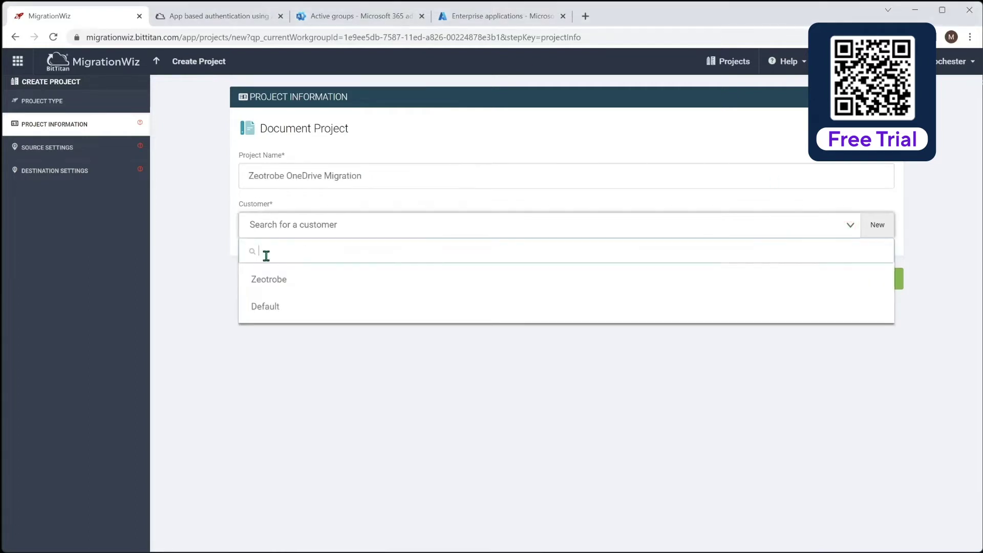
click(272, 281)
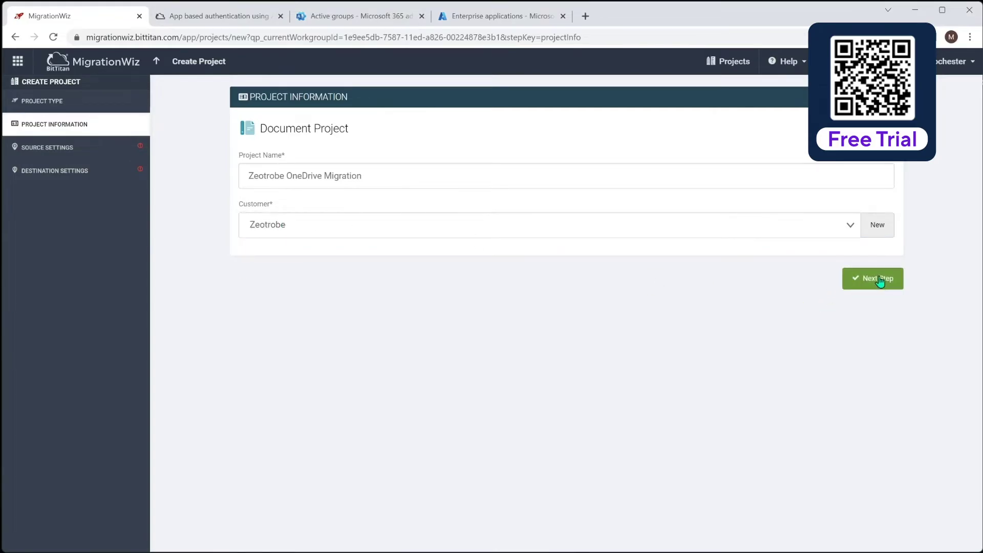
click(861, 279)
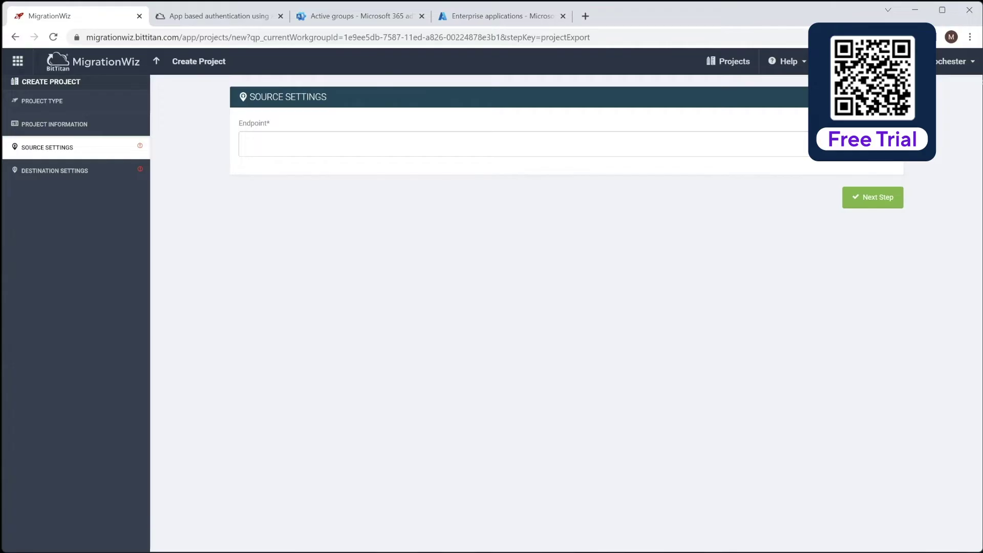
Step: Add source endpoint Zeotrobe M365 of type OneDrive for Business with the admin username and password
click(870, 144)
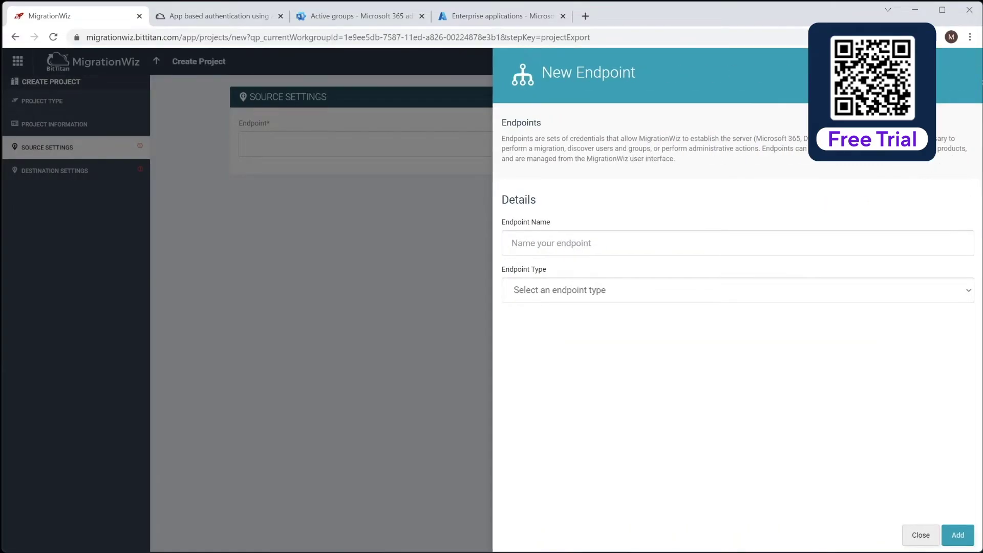
click(950, 243)
text(Zeotrobe M365)
click(706, 292)
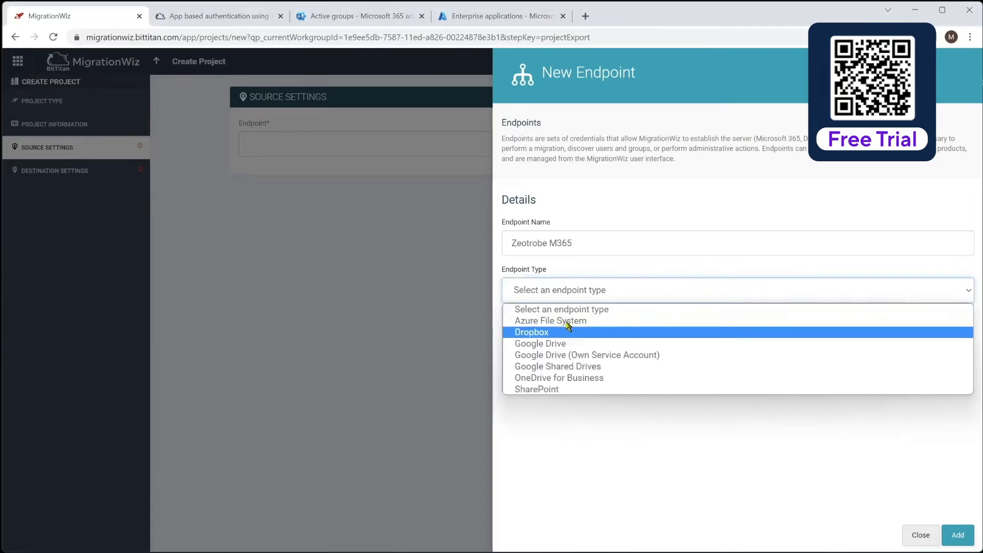
click(569, 382)
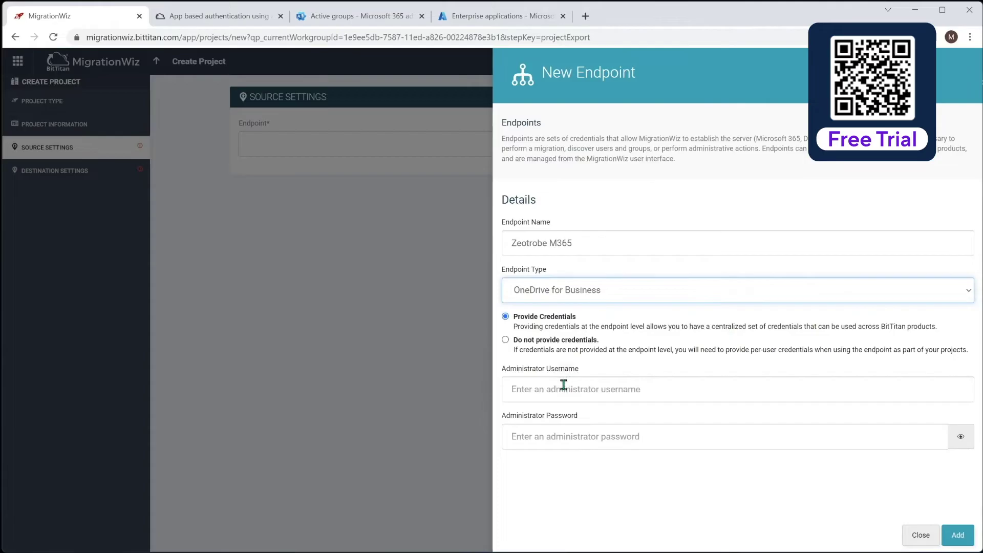
click(547, 391)
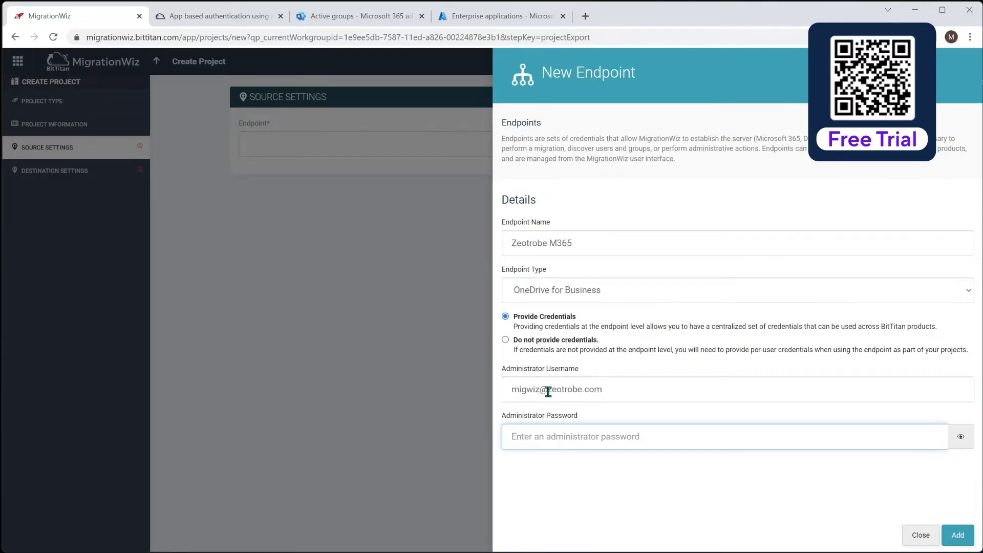
text(•)
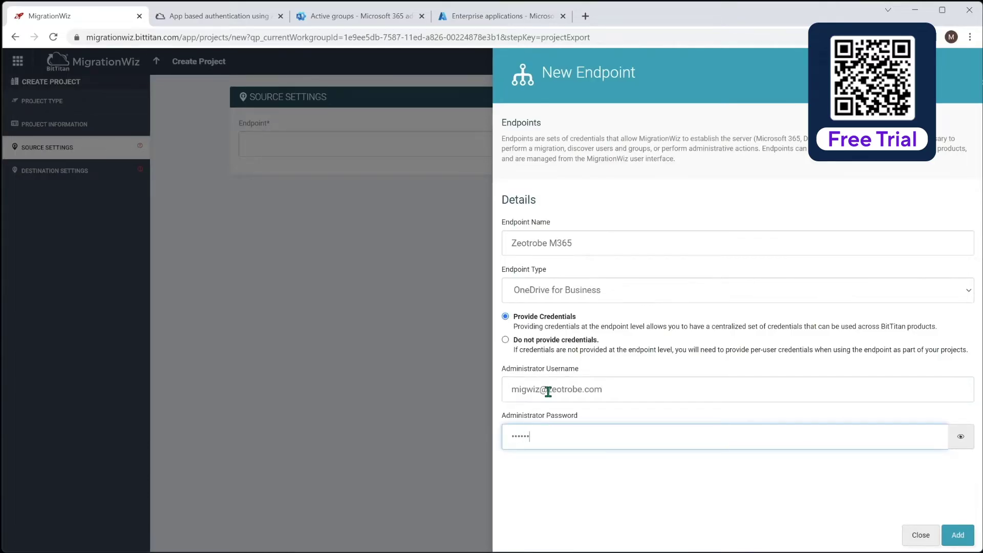
click(958, 534)
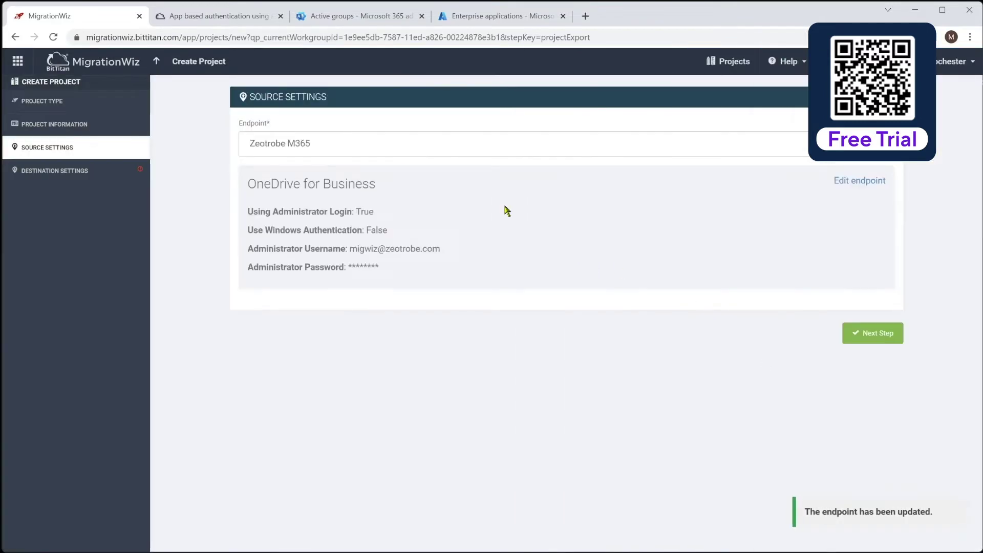
click(881, 334)
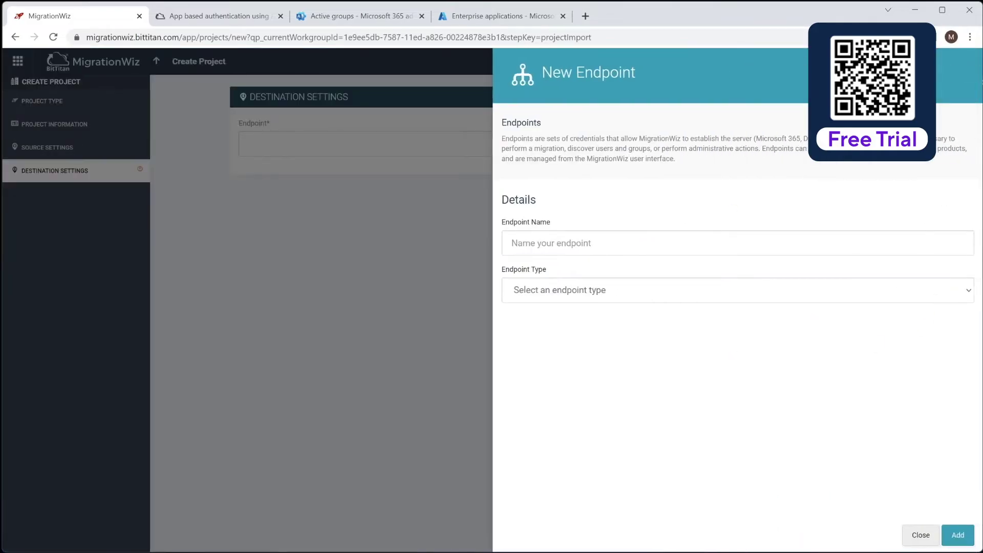
Step: Name the new destination endpoint Planeium M365 and set its type to OneDrive for Business
text(Planeium M365)
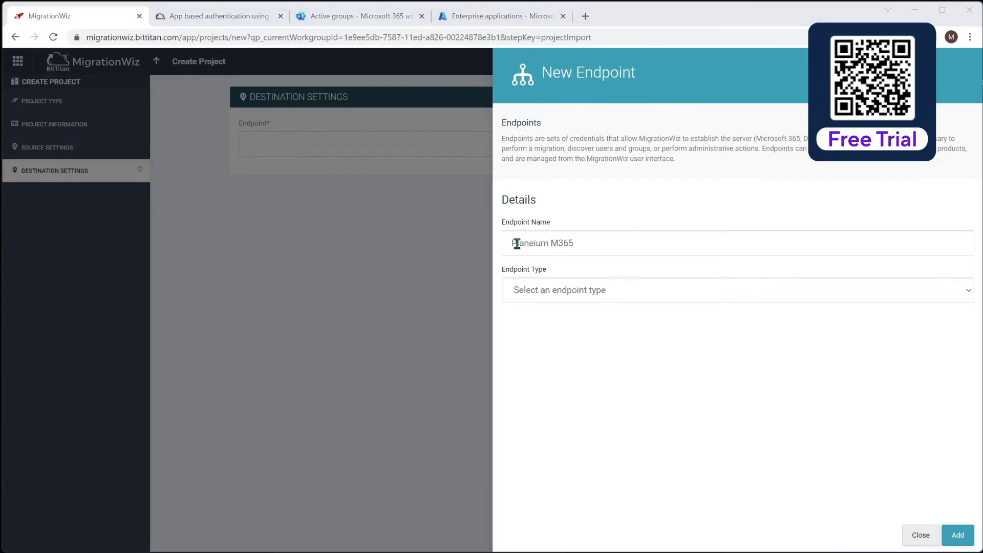
click(619, 295)
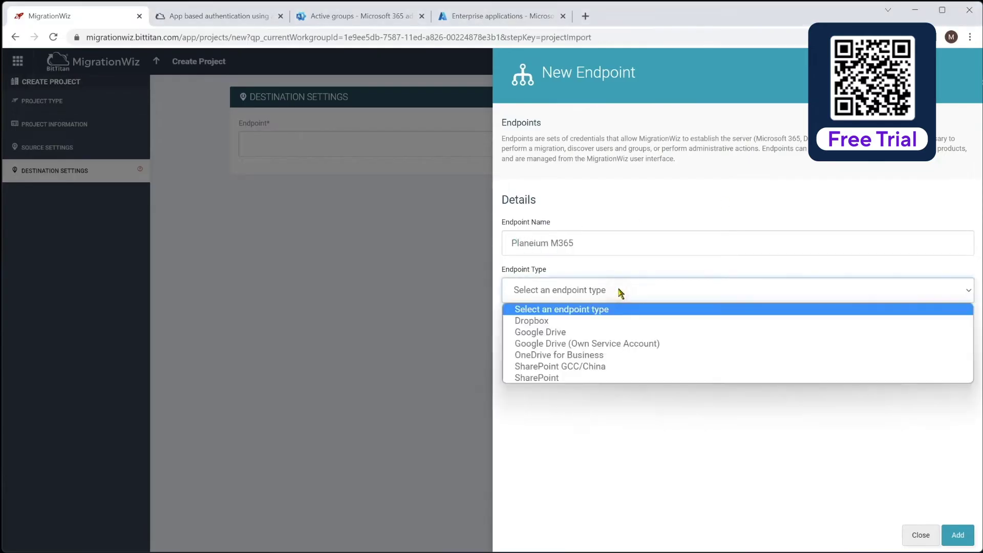
click(585, 358)
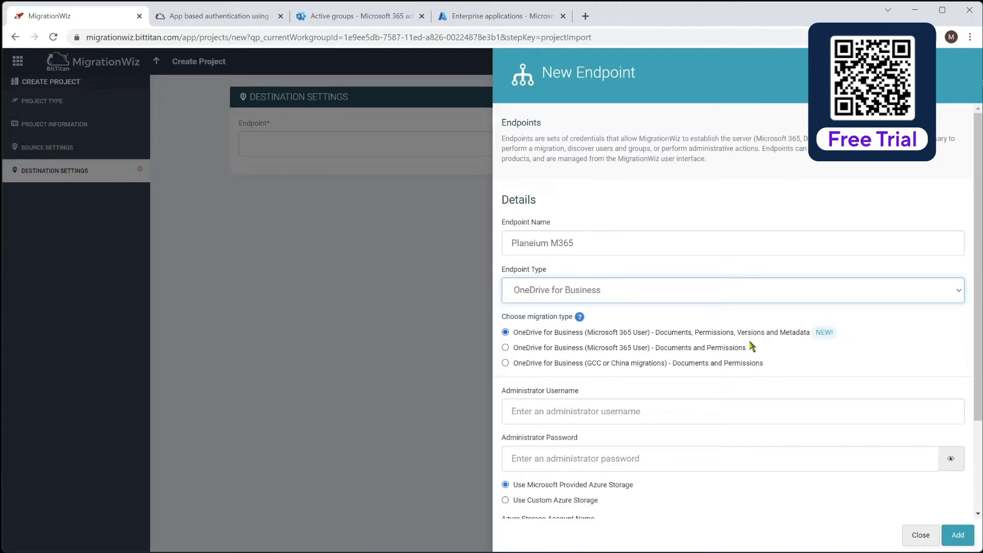
Step: Enter the destination administrator username and password, add the endpoint, and save the project
click(638, 412)
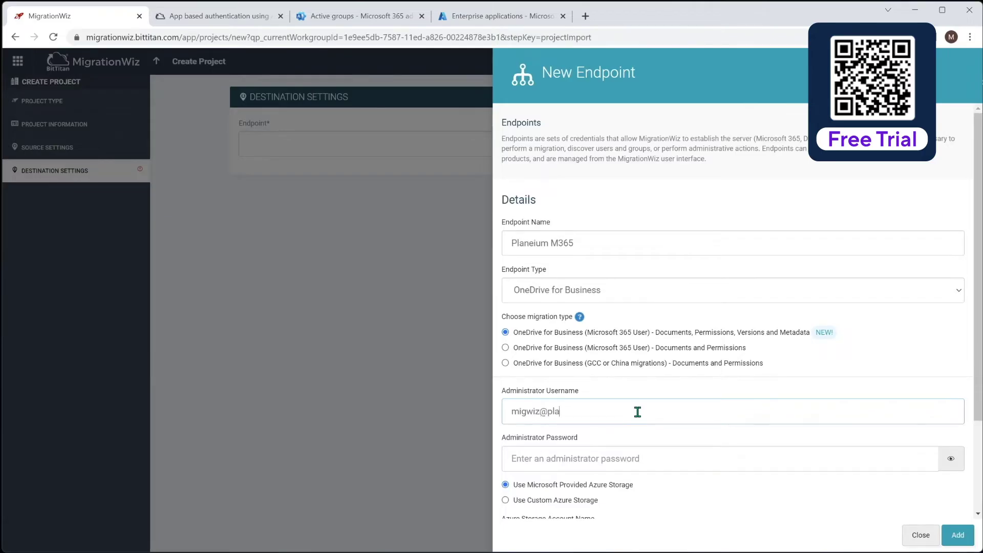
key(Tab)
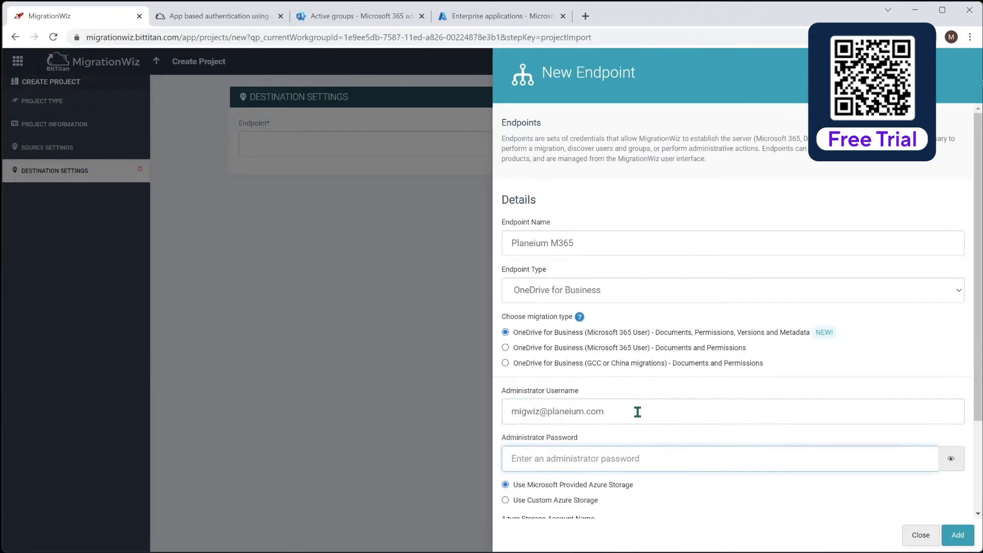
text(•)
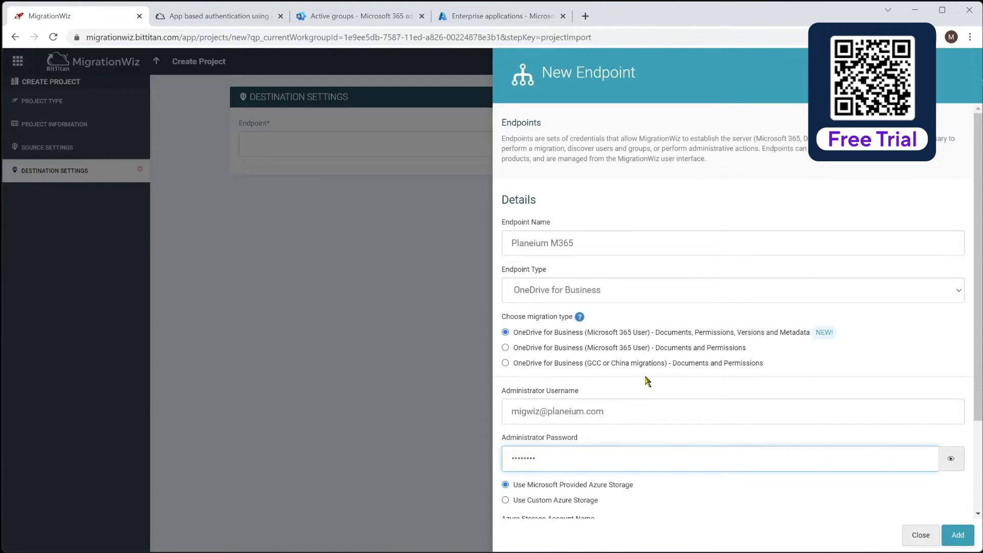
scroll(646, 383, down, 2)
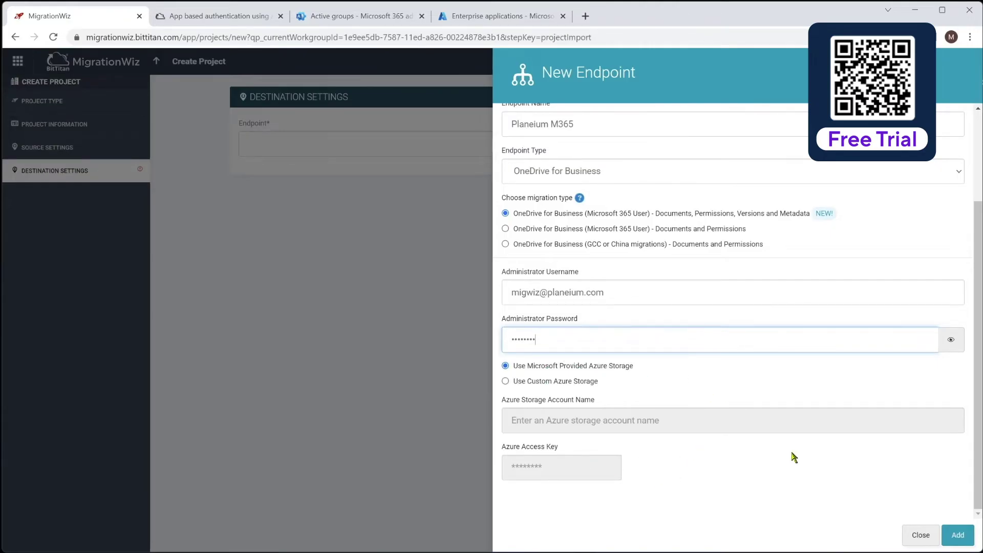
click(957, 535)
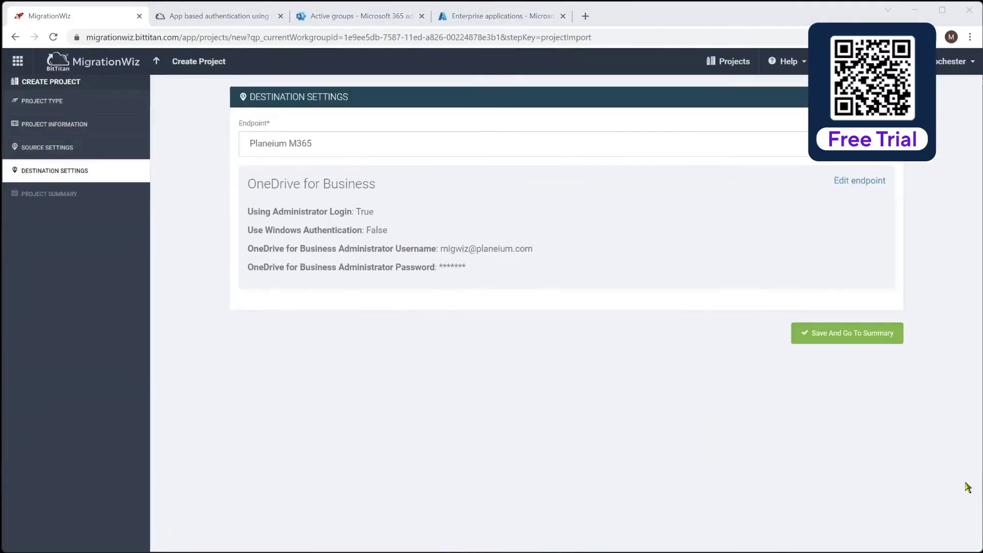
click(835, 337)
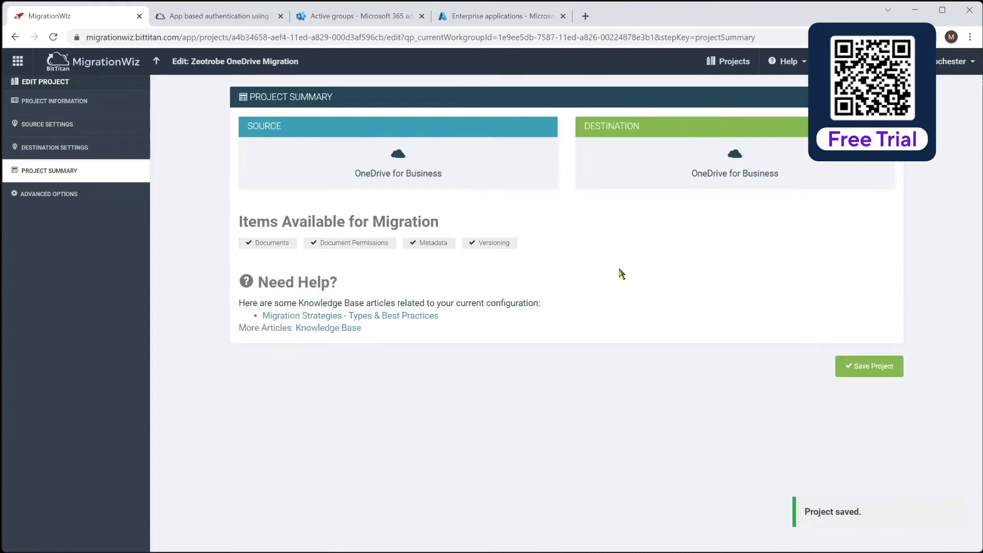
Step: Copy UseApplicationPermission=1 from the help article into Support Options, then save the options and project
click(66, 198)
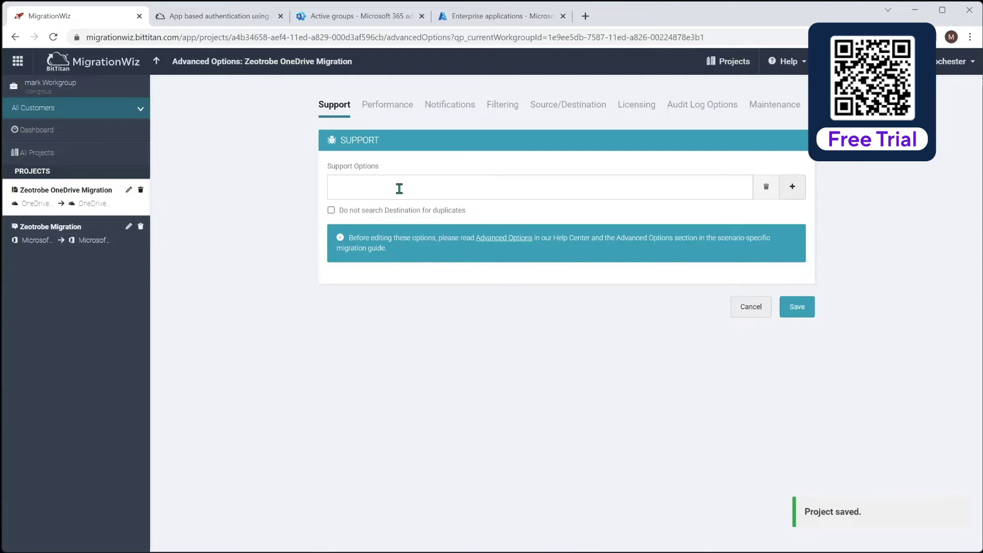
click(399, 187)
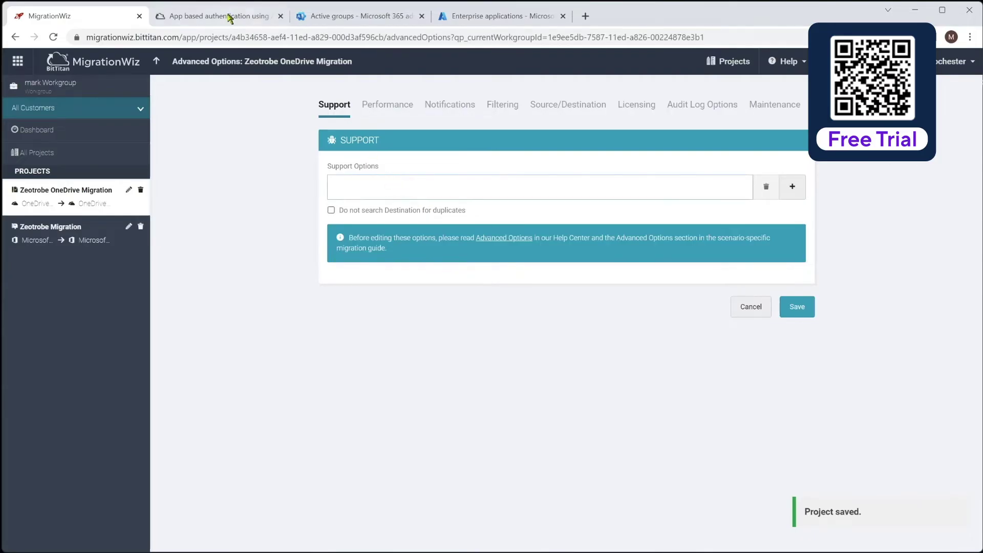
click(228, 15)
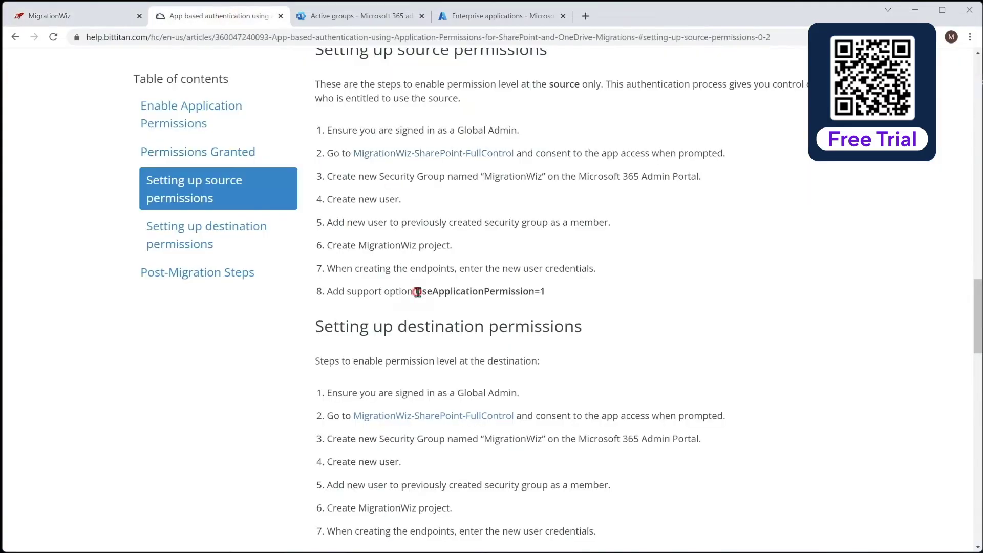
drag(415, 292, 546, 293)
key(ctrl+c)
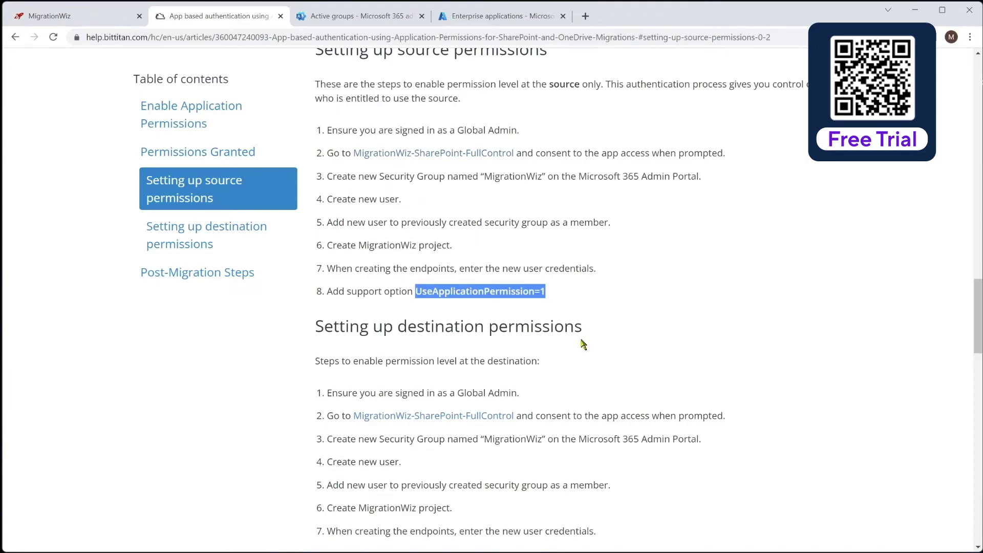
click(105, 20)
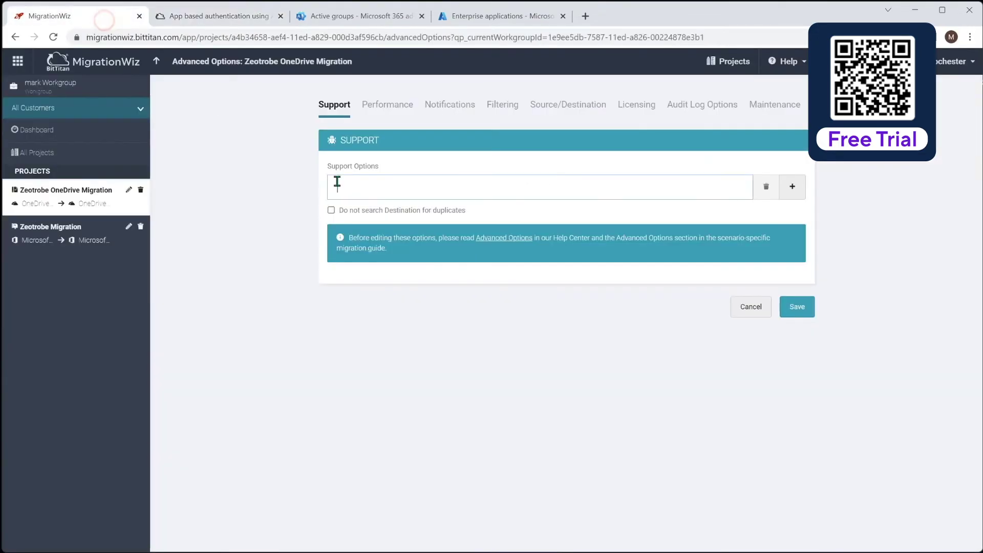
key(ctrl+v)
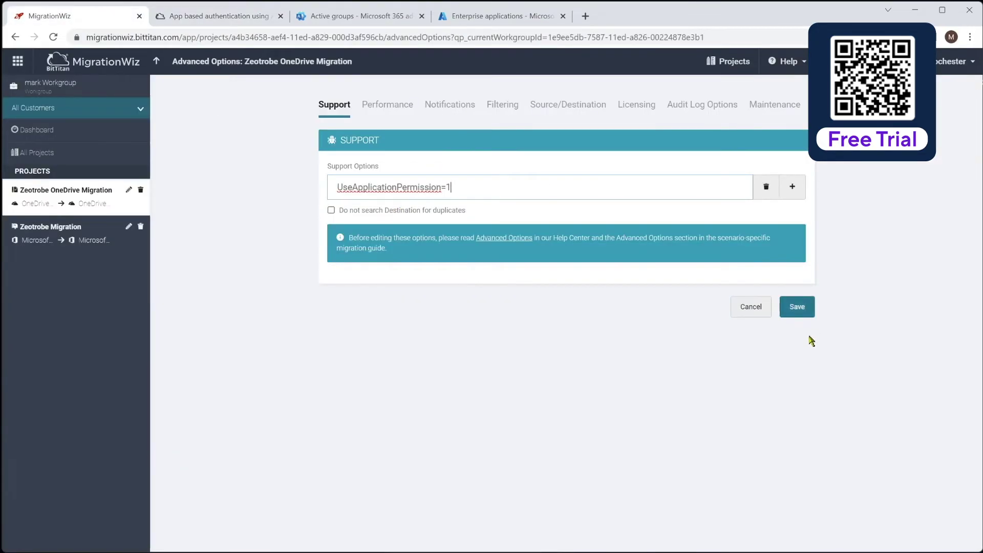
click(800, 307)
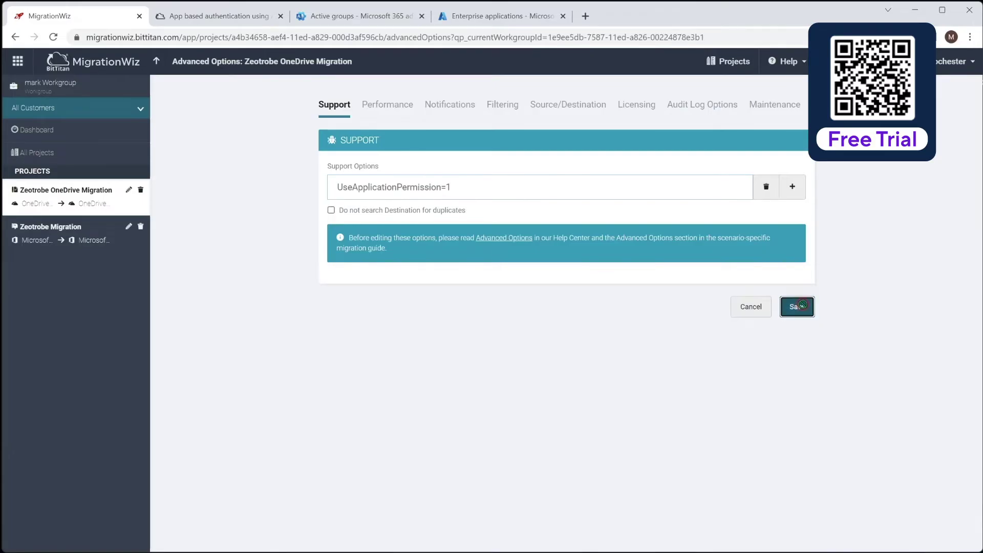
click(869, 376)
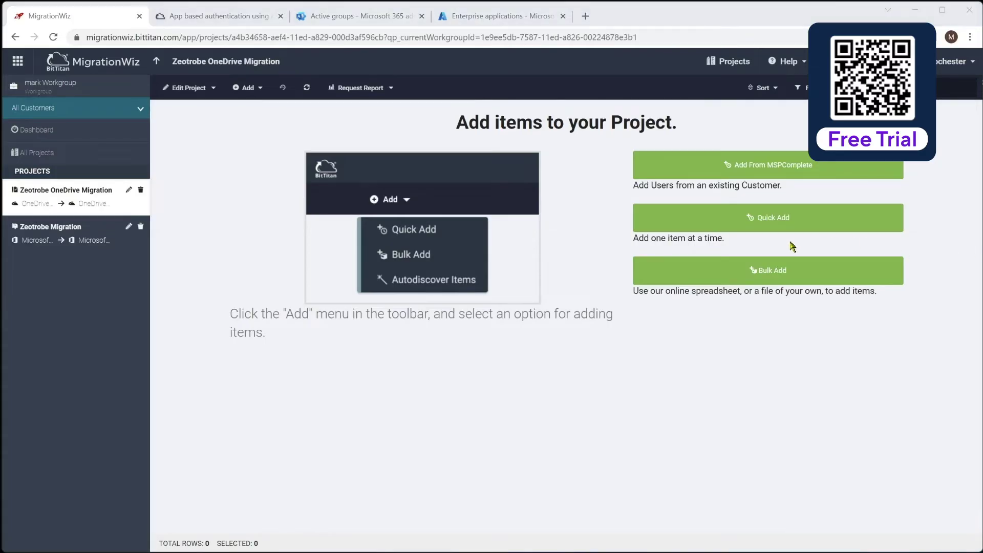
Step: Open Quick Add for a single item, then cancel back to the empty item list
click(749, 222)
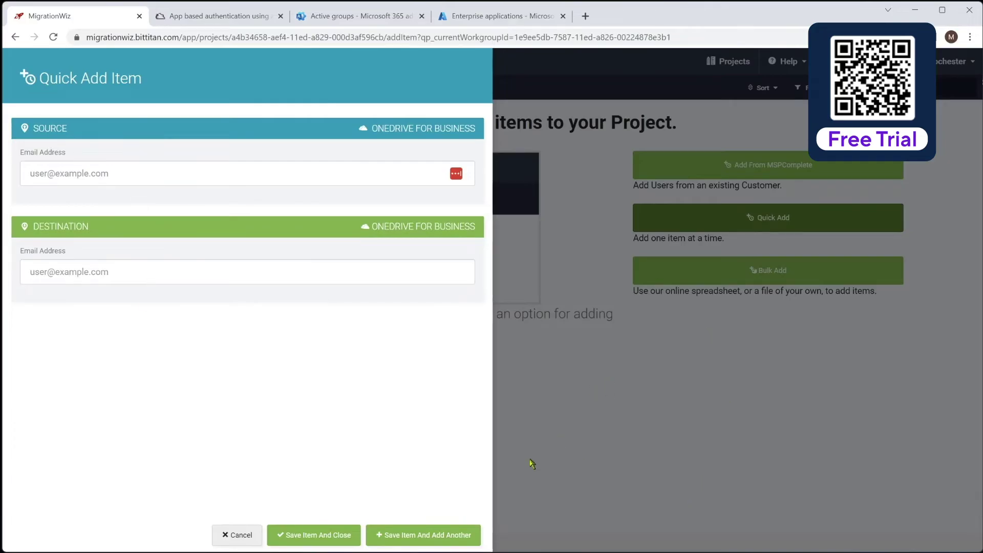
click(241, 534)
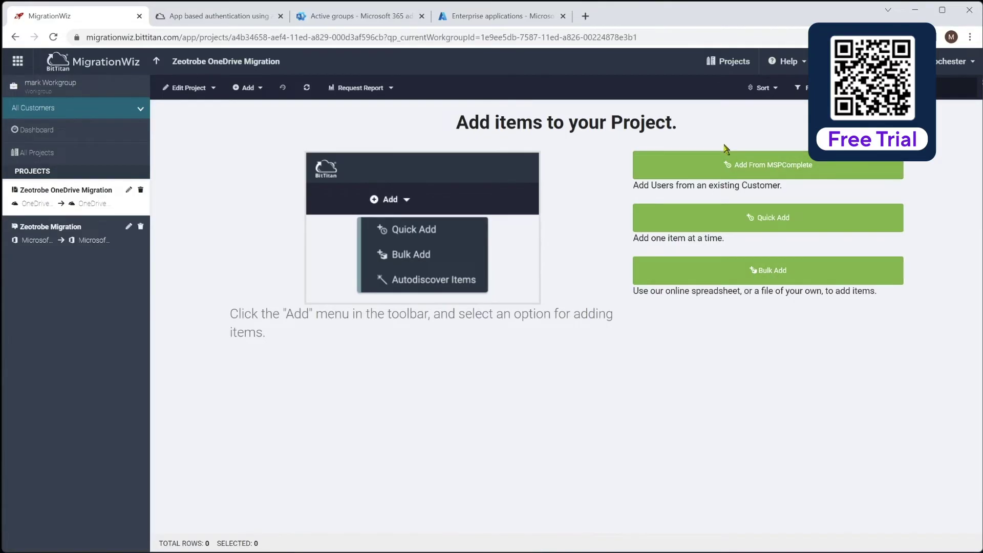
Step: Add the customer's single MSPComplete user to the project and save
click(784, 165)
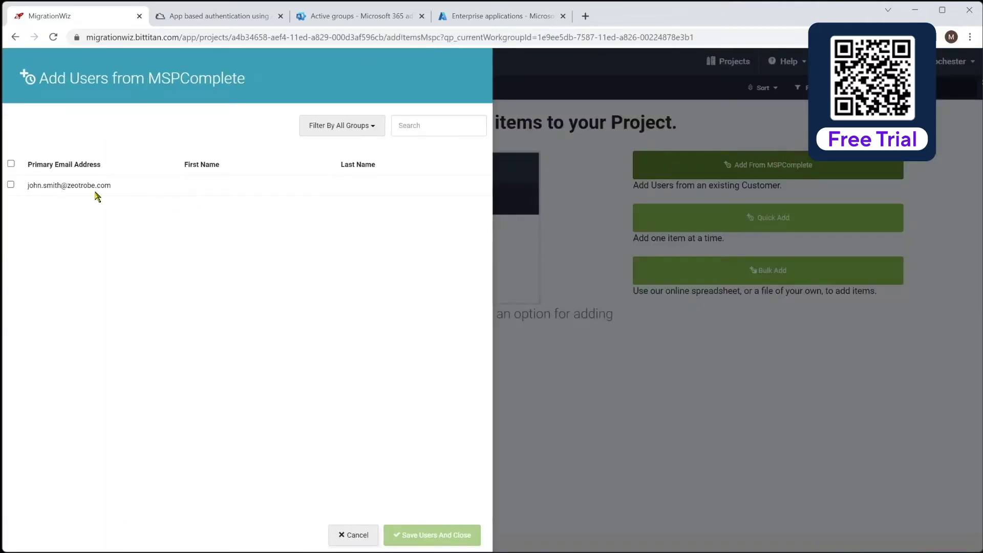
click(11, 185)
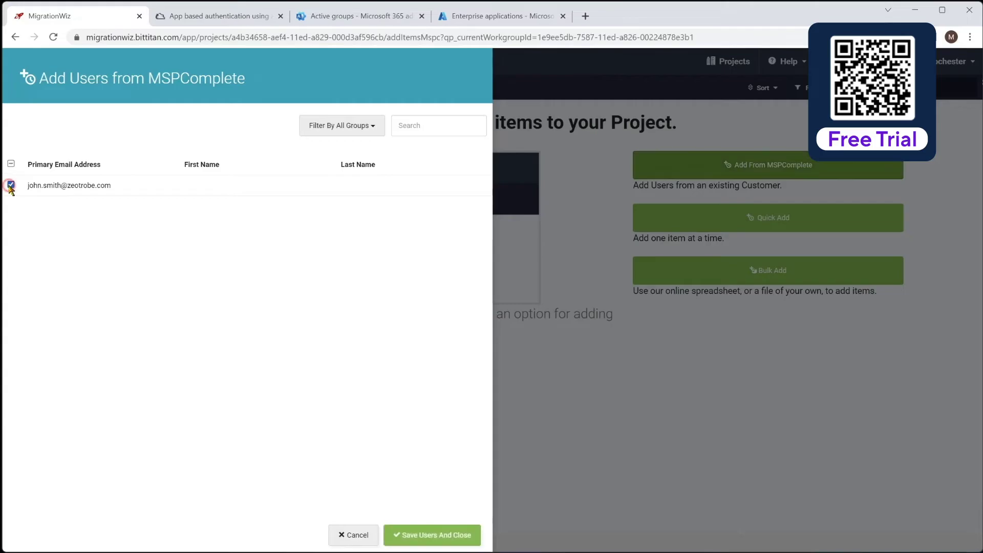
click(443, 535)
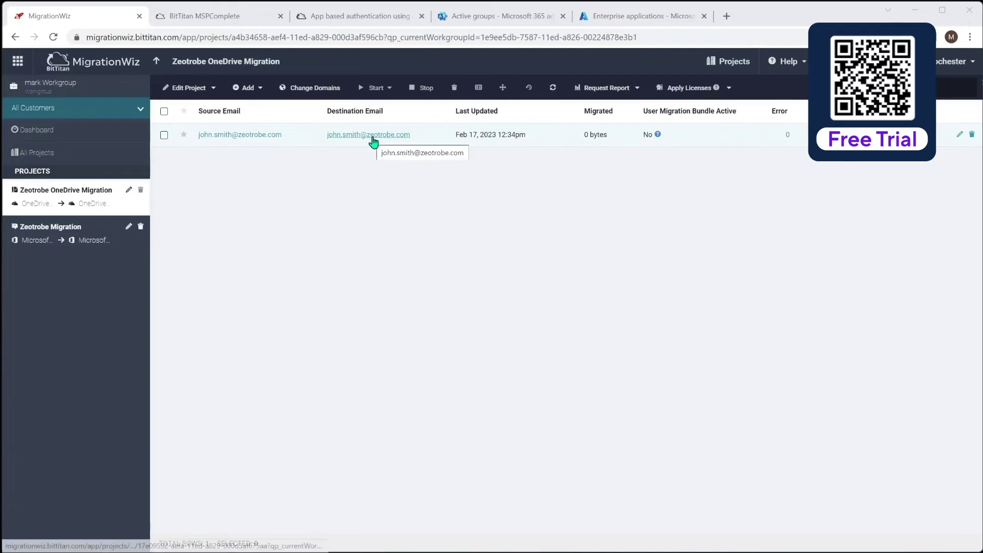
Step: Change all items' destination domain from zeotrobe.com to planeium.com
click(164, 112)
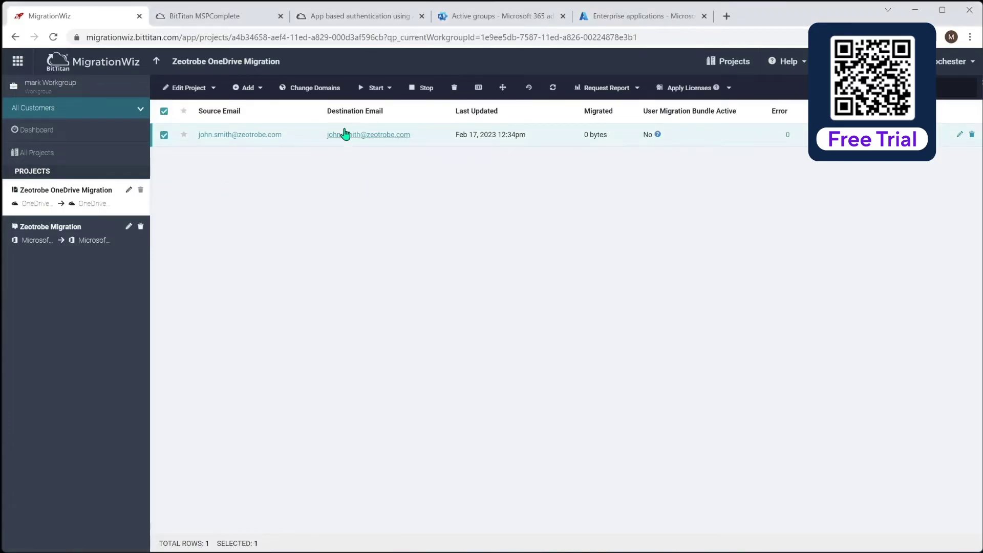
click(309, 88)
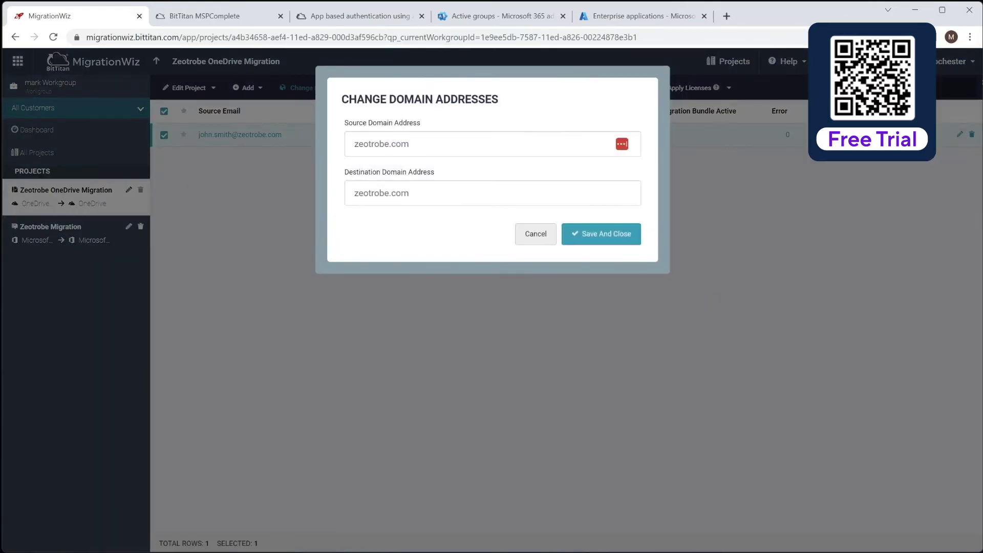
triple_click(481, 193)
text(planeium.com)
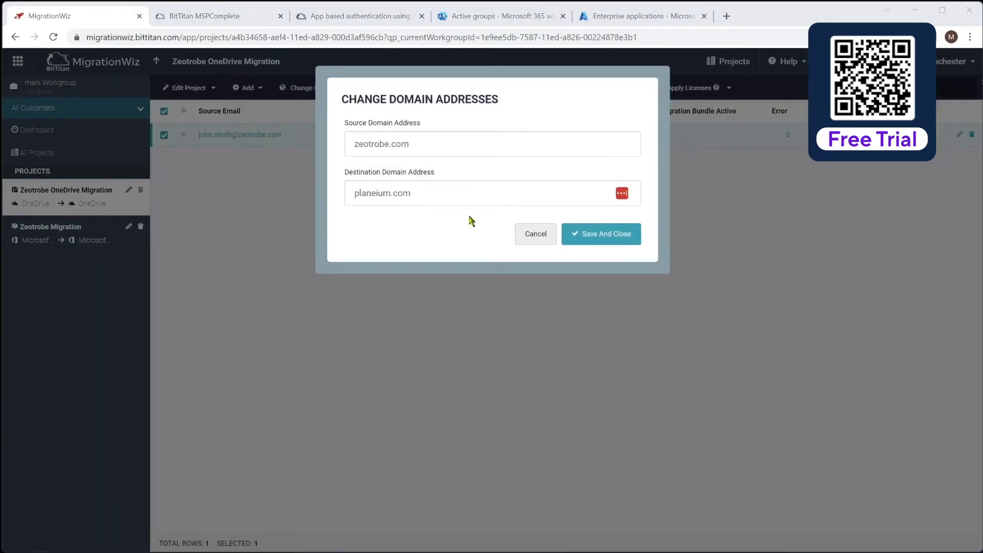
click(591, 234)
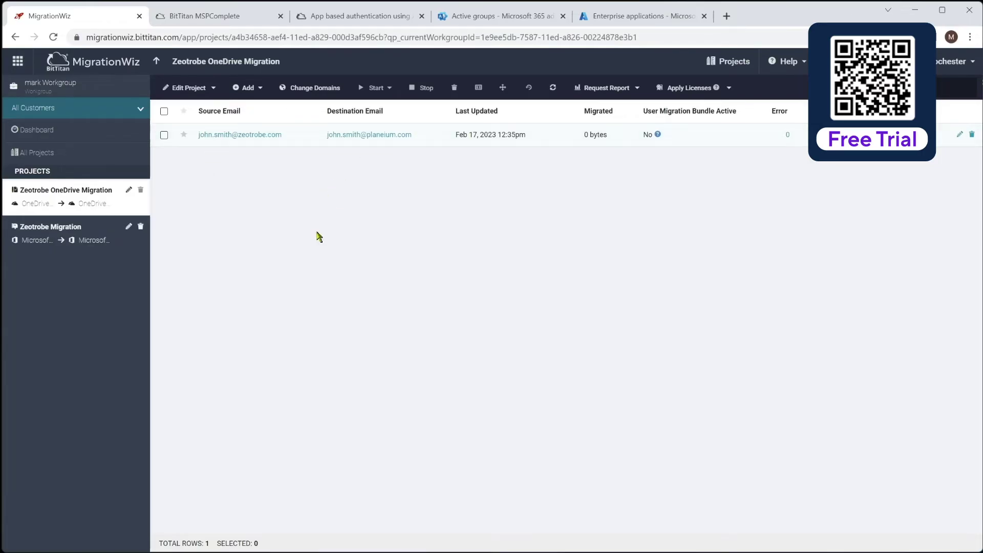
click(164, 135)
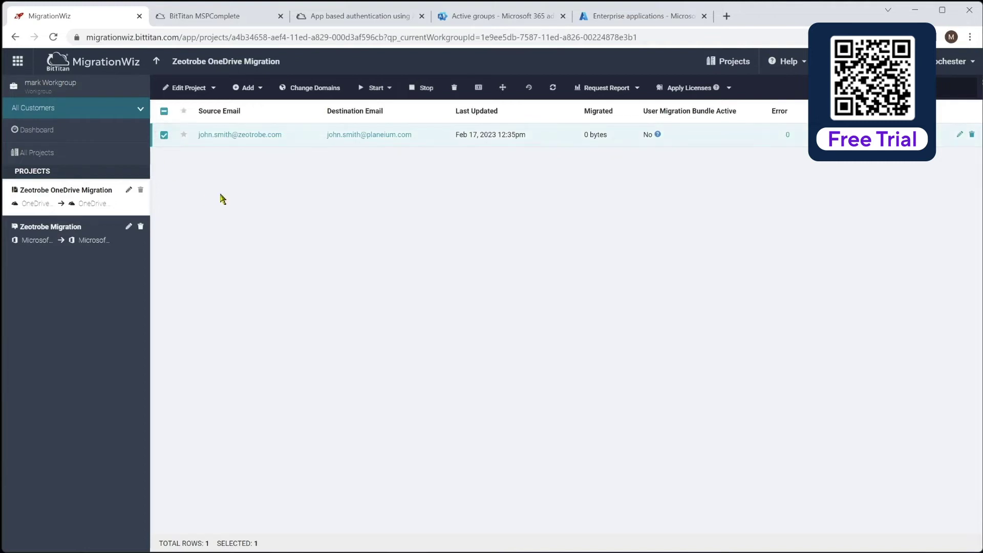
Step: Start a Verify Credentials run on the user item, then return to All Projects
click(376, 88)
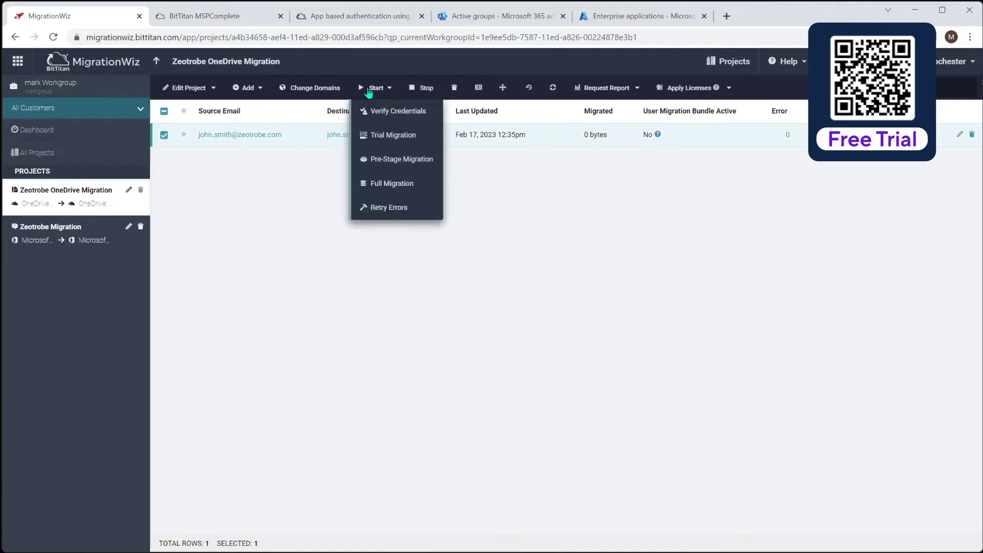
click(410, 113)
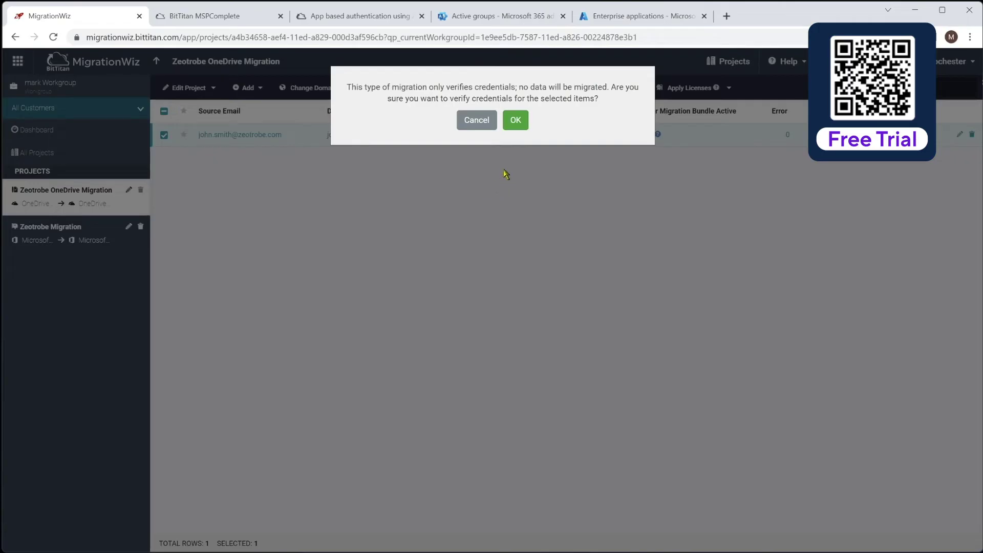
click(516, 121)
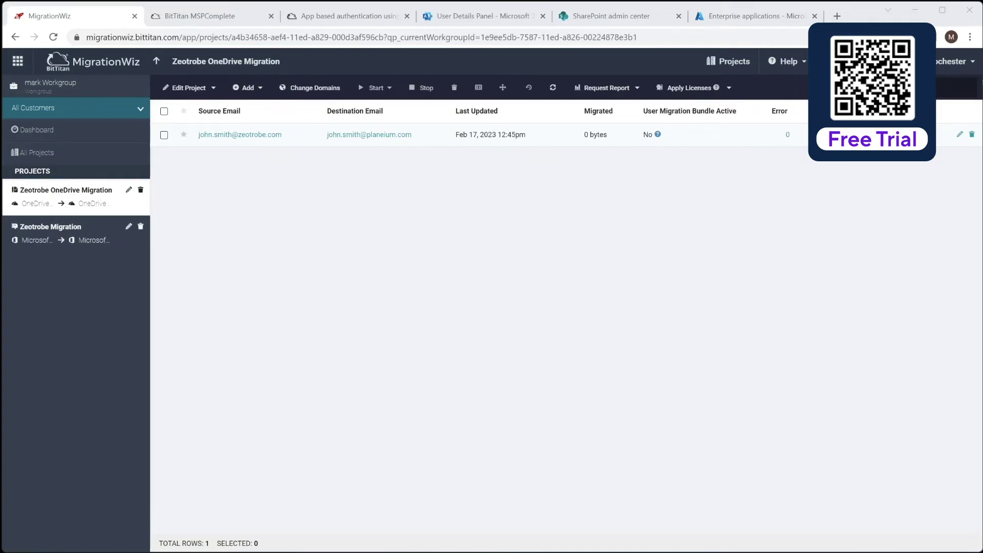
click(157, 63)
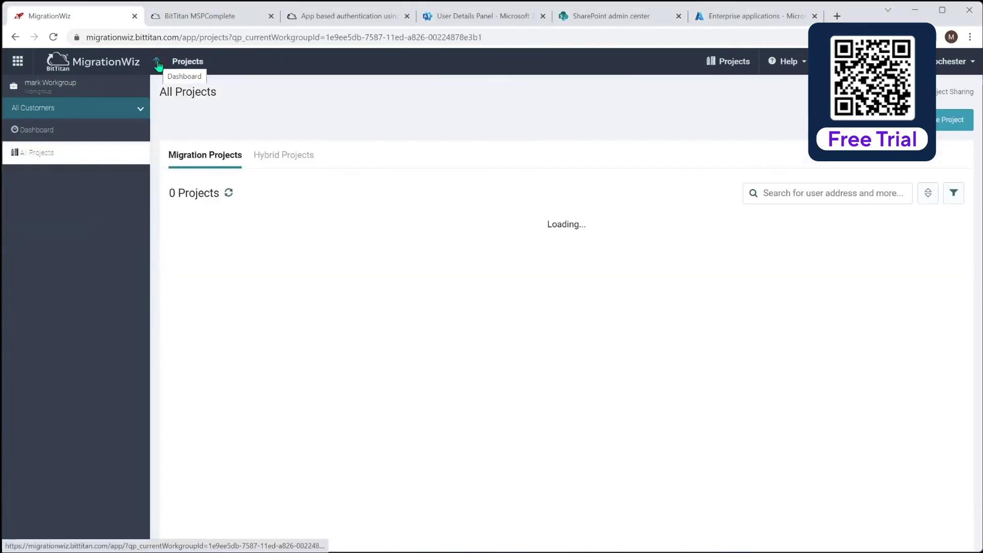
Step: Start a new Document migration project and continue to the source settings
click(942, 123)
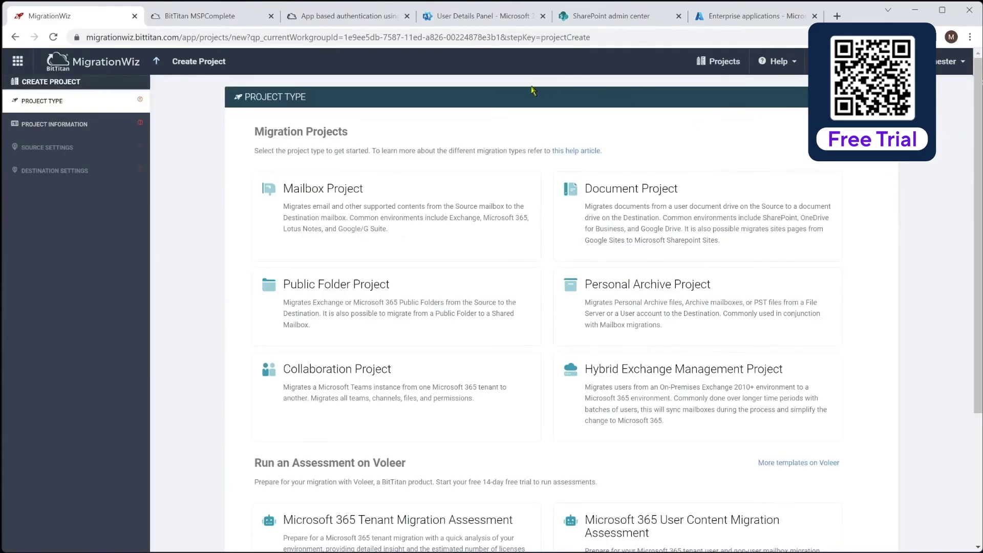
click(664, 212)
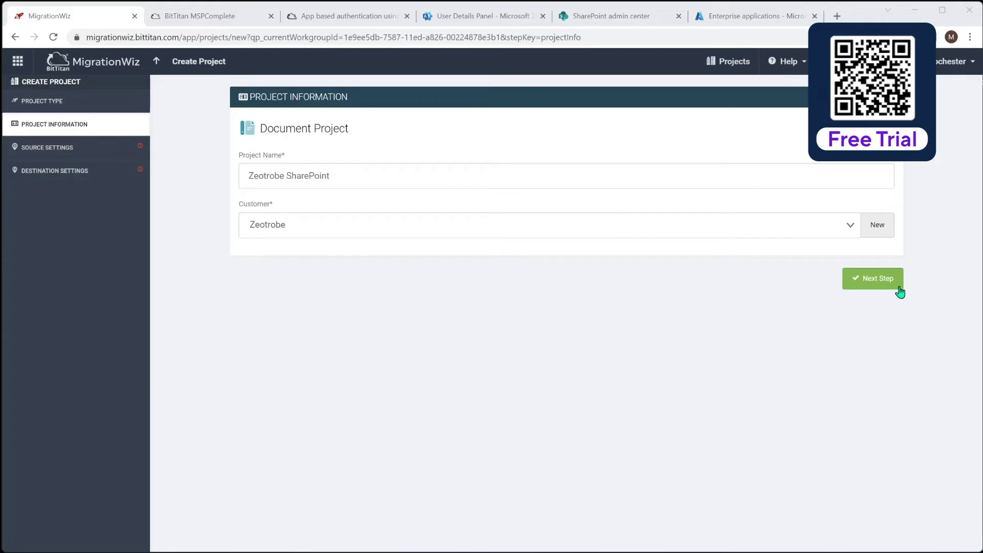
click(869, 282)
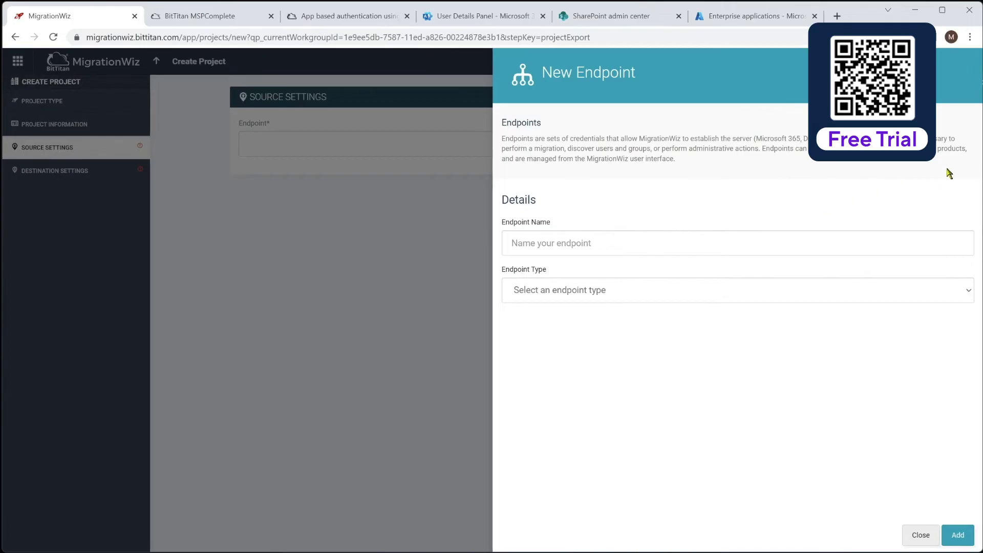
text(Zeotrobe M365 SharePoint)
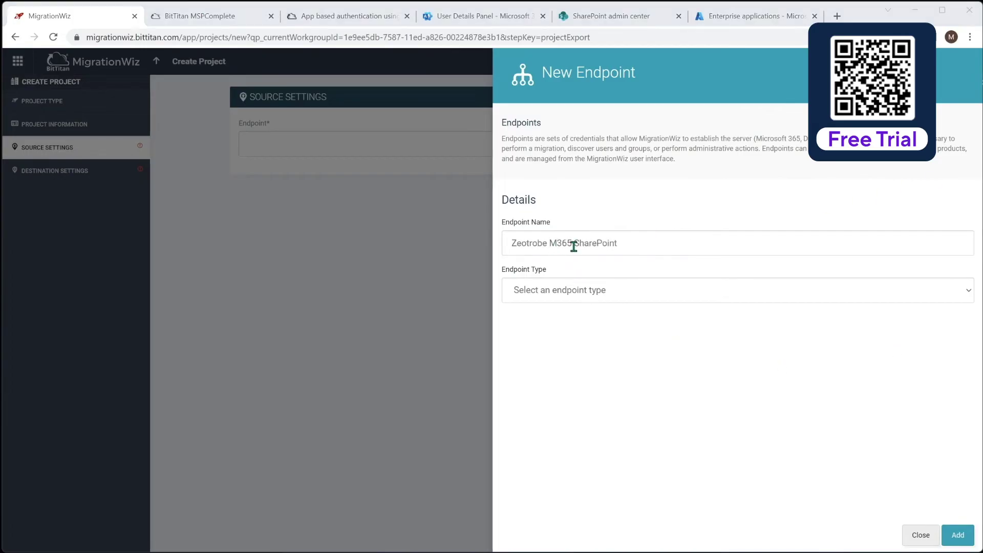
click(616, 296)
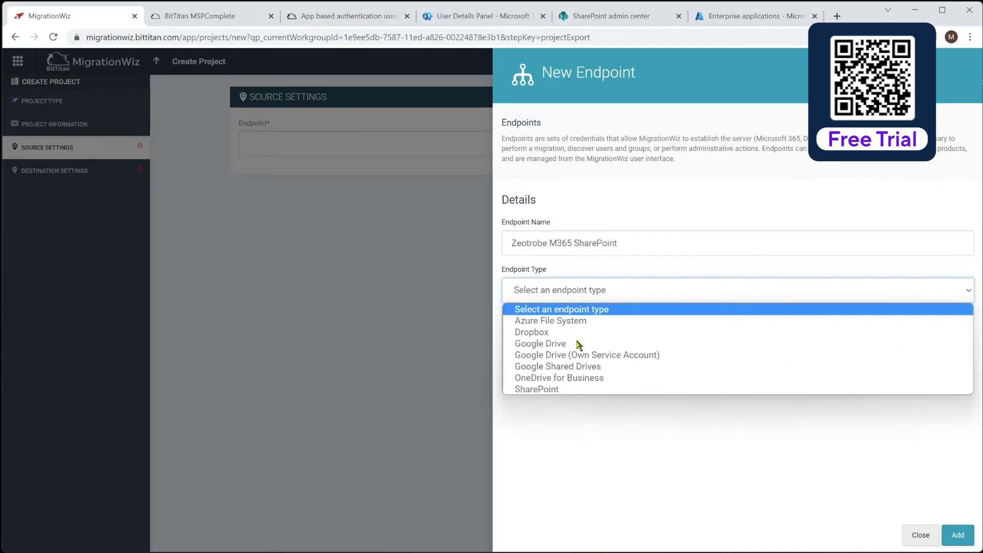
click(542, 388)
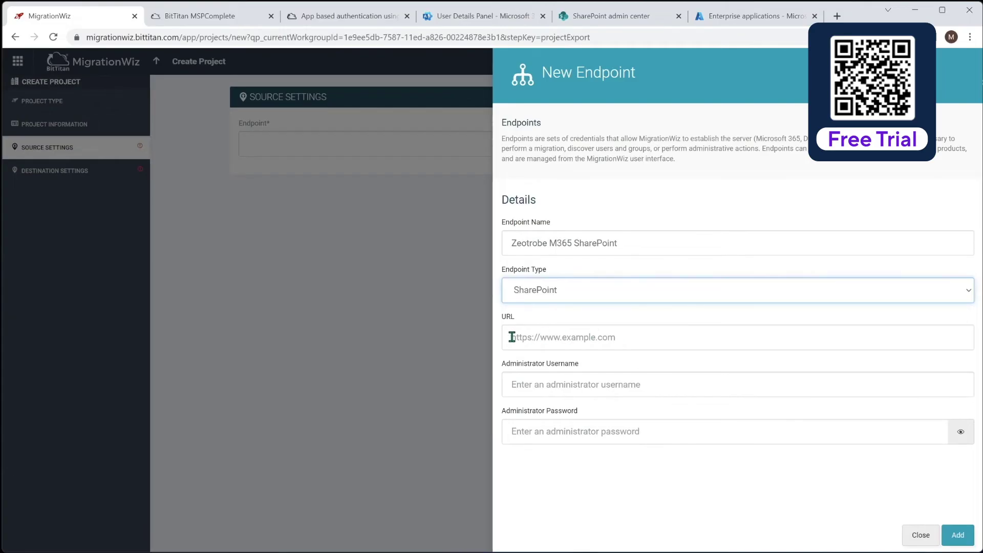
click(628, 336)
text(https://)
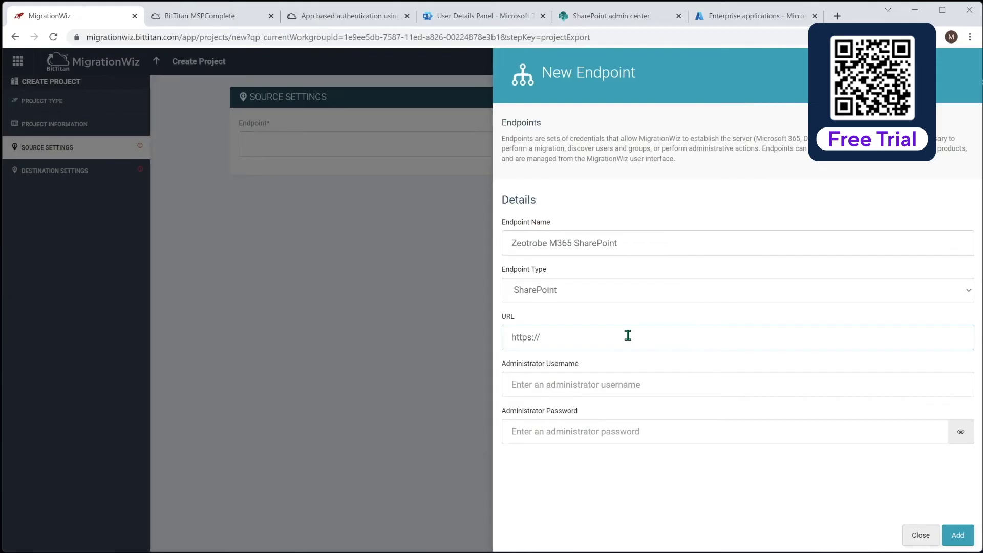
text(zeotrobe.sharepoint.com)
click(578, 383)
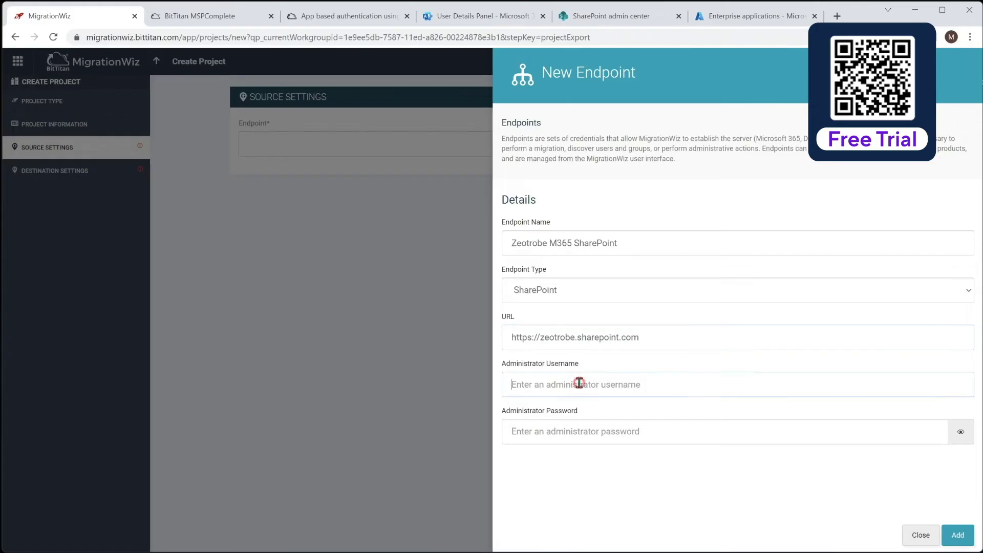
click(578, 433)
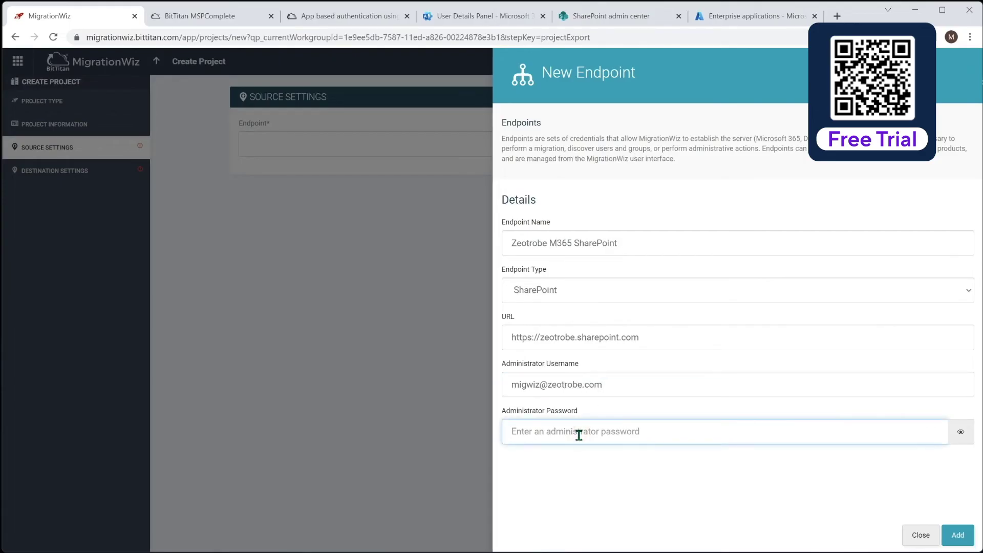
text(••)
click(957, 535)
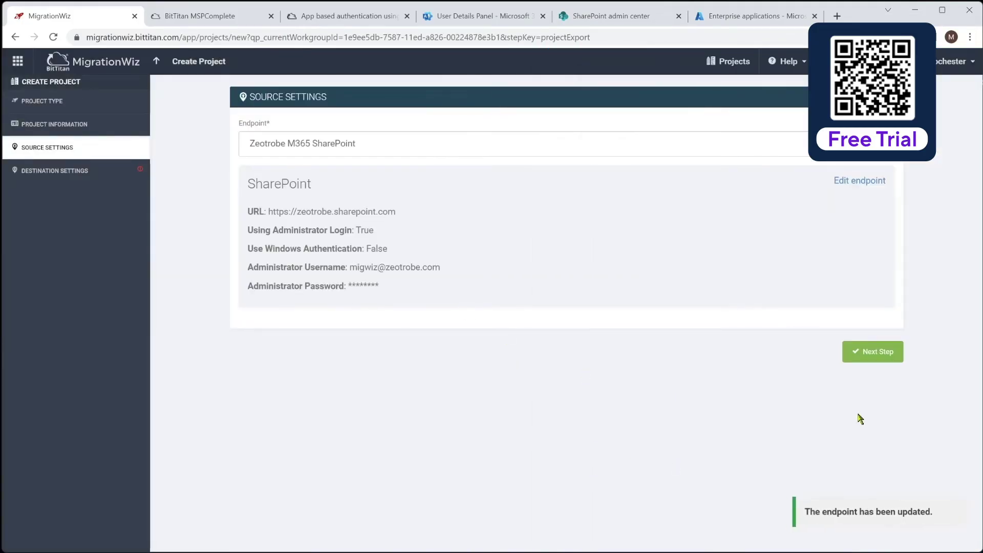
click(873, 352)
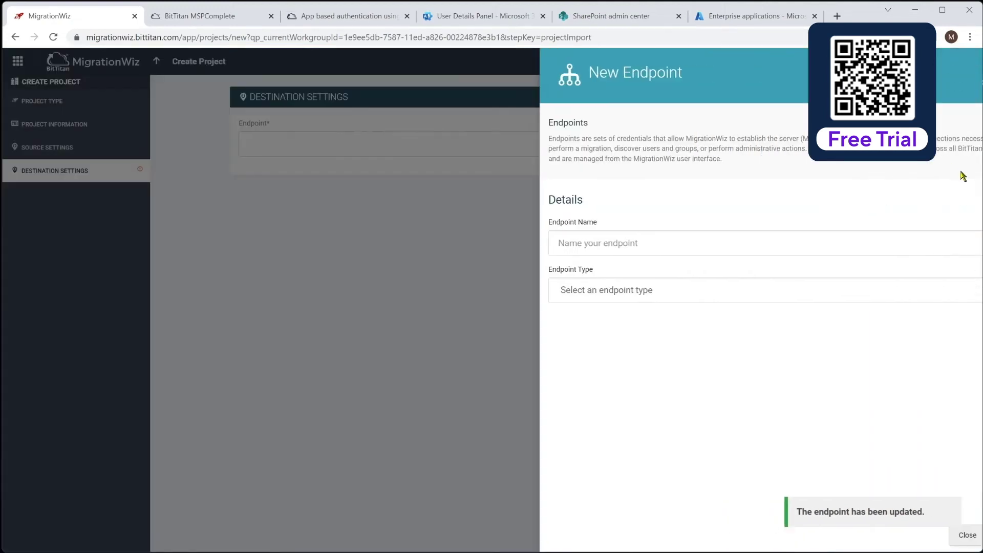
Step: Name the destination endpoint Planeium M365 SharePoint and set its type to SharePoint Online
click(958, 241)
text(Planeium M365 SharePoint)
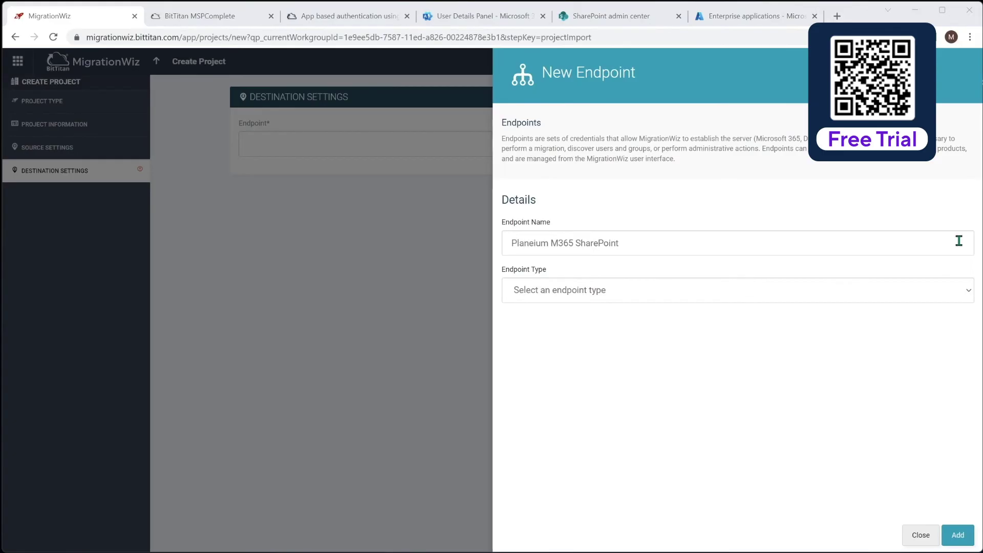
click(637, 300)
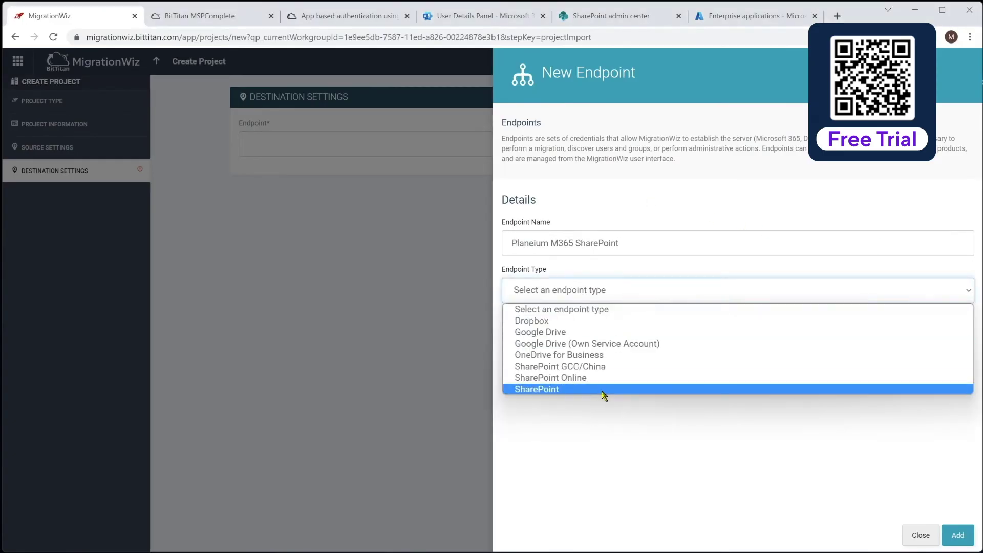
click(575, 378)
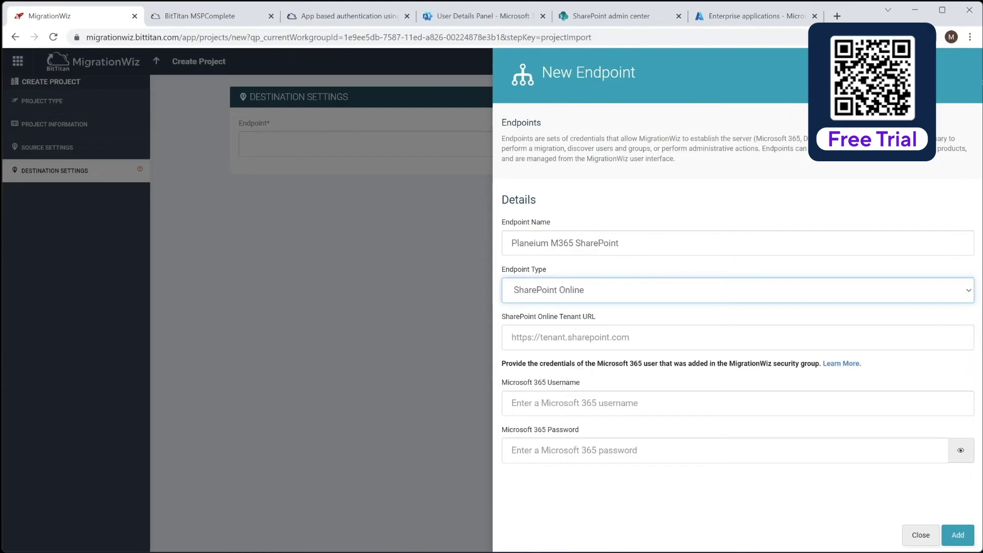
Step: Enter the tcge5demo tenant URL and Microsoft 365 credentials, add the endpoint, and save the project
click(607, 335)
text(htt)
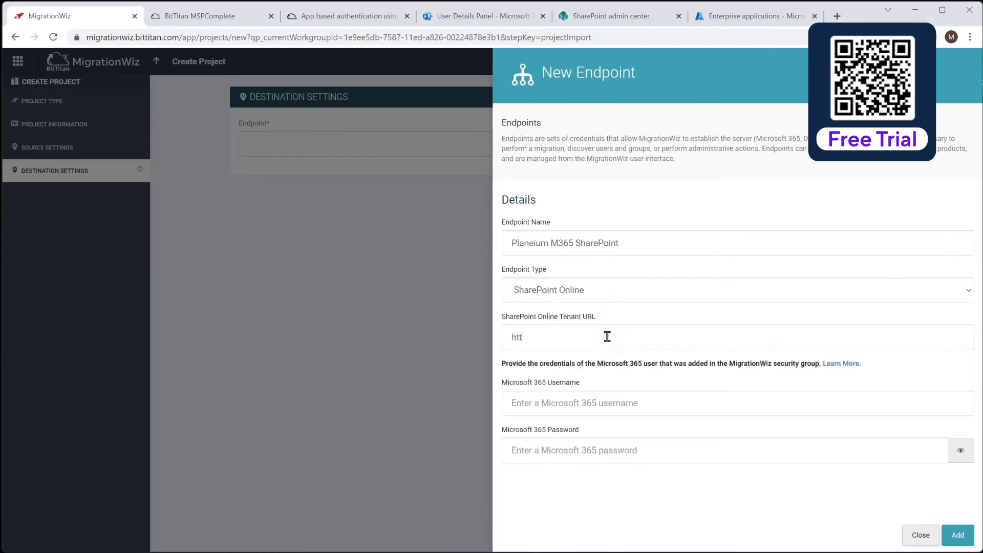
text(ps://tcge5demo.sharpoint.com)
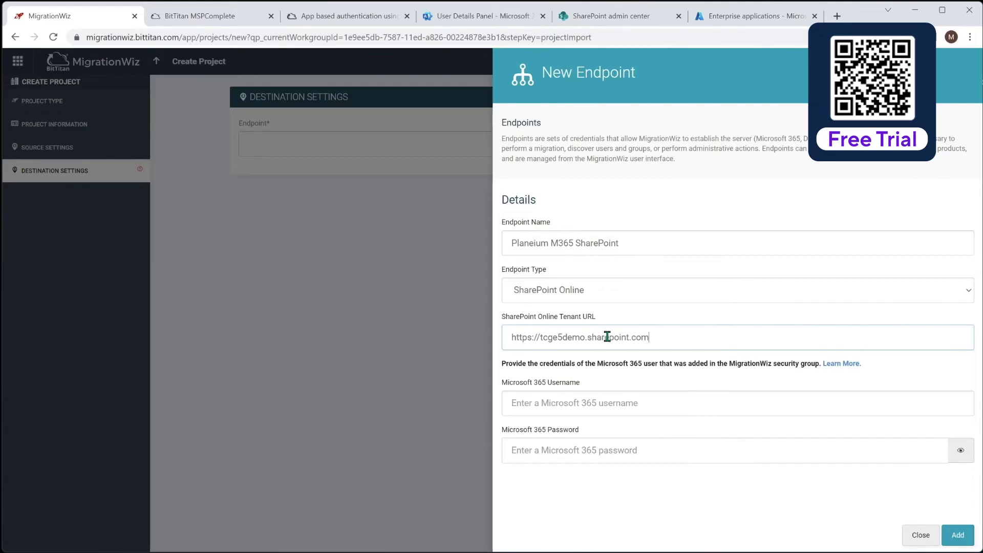
click(650, 399)
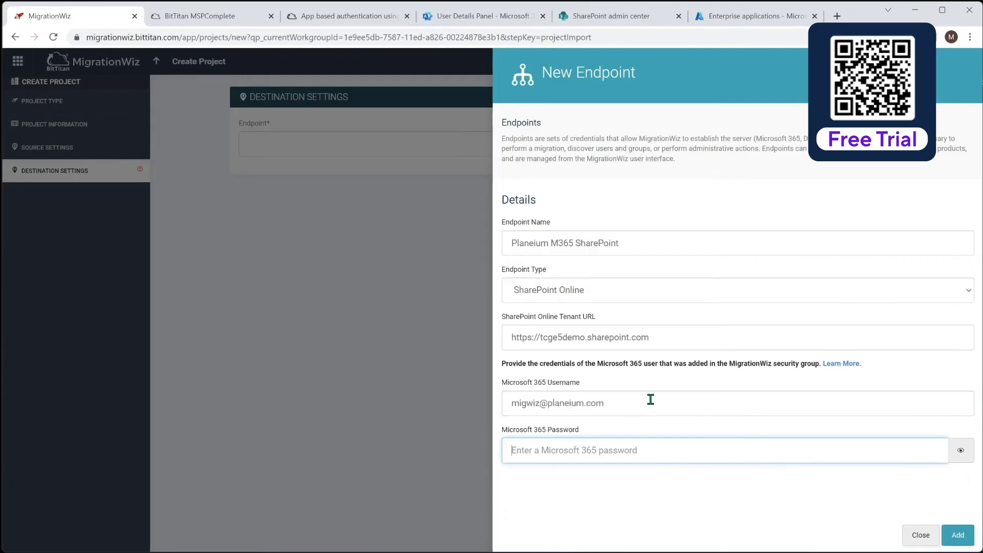
text(•)
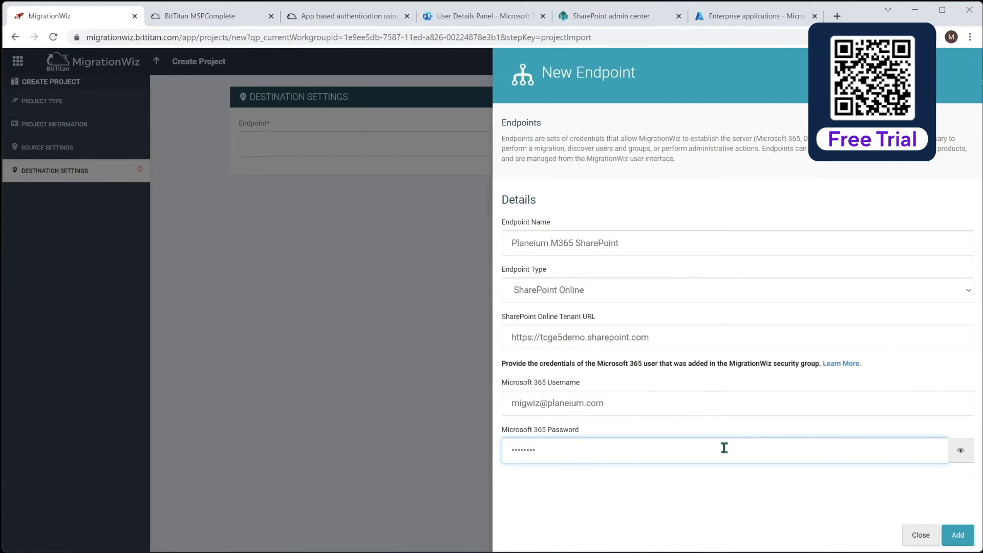
click(957, 535)
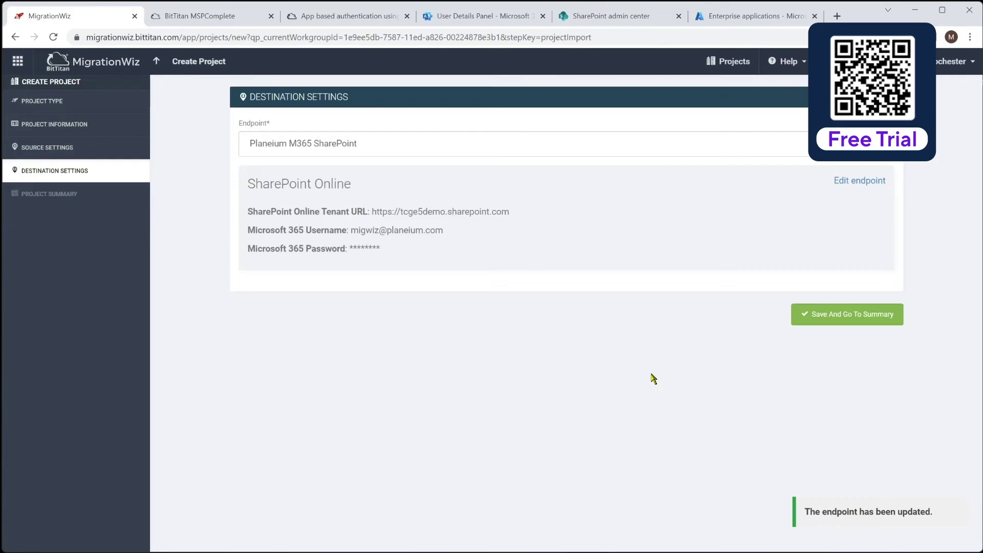
click(842, 315)
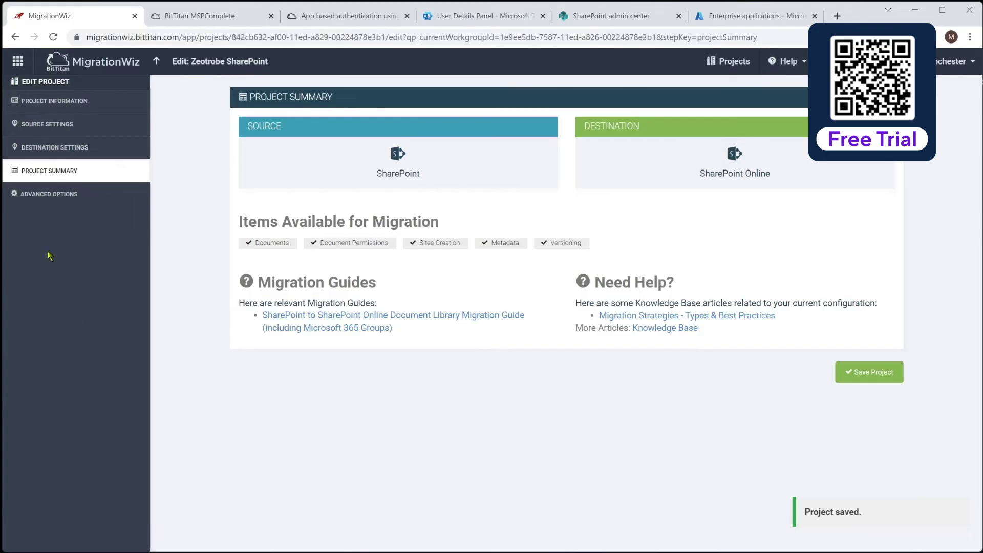
Step: Paste UseApplicationPermission=1 into the project's Support Options and save the advanced options
click(54, 197)
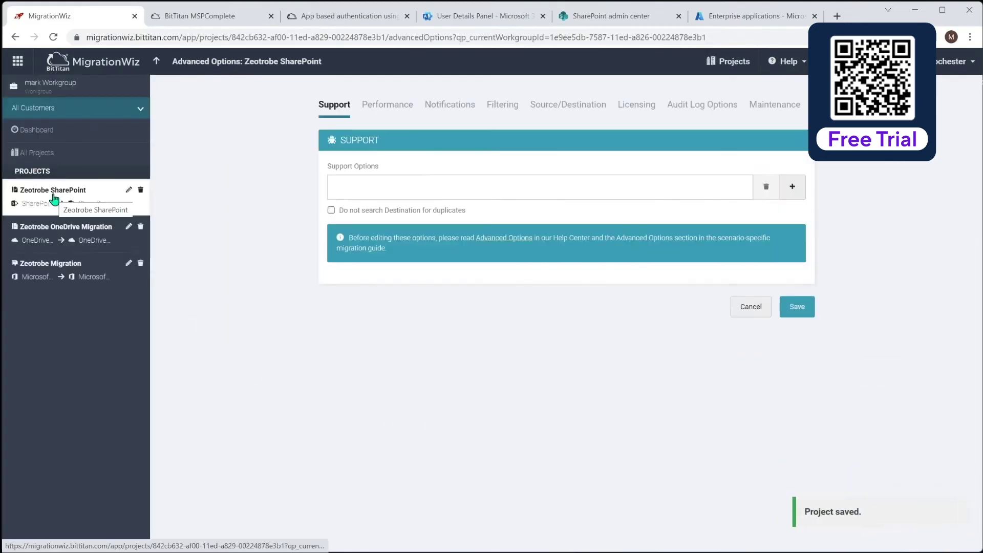
click(419, 188)
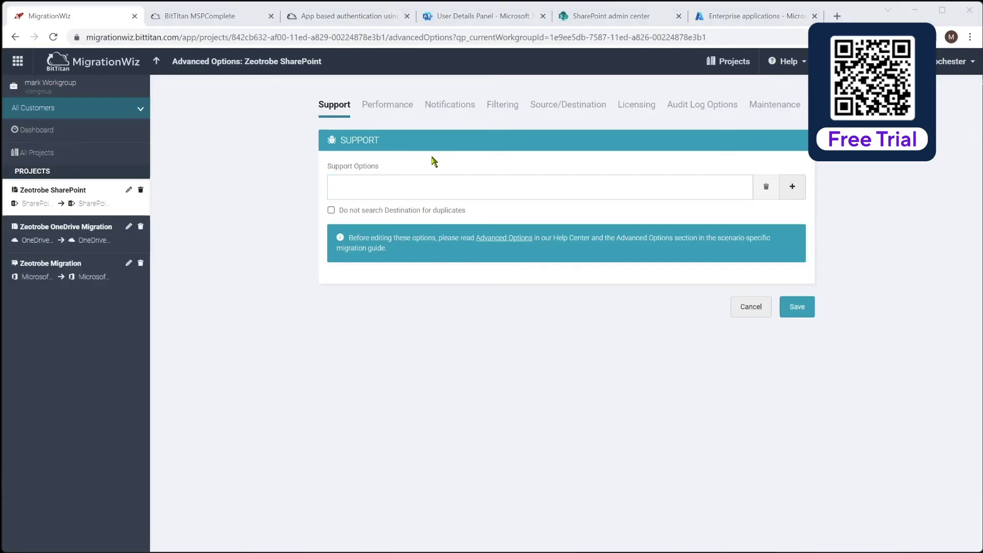
click(415, 188)
text(UseApplicationPermission=1)
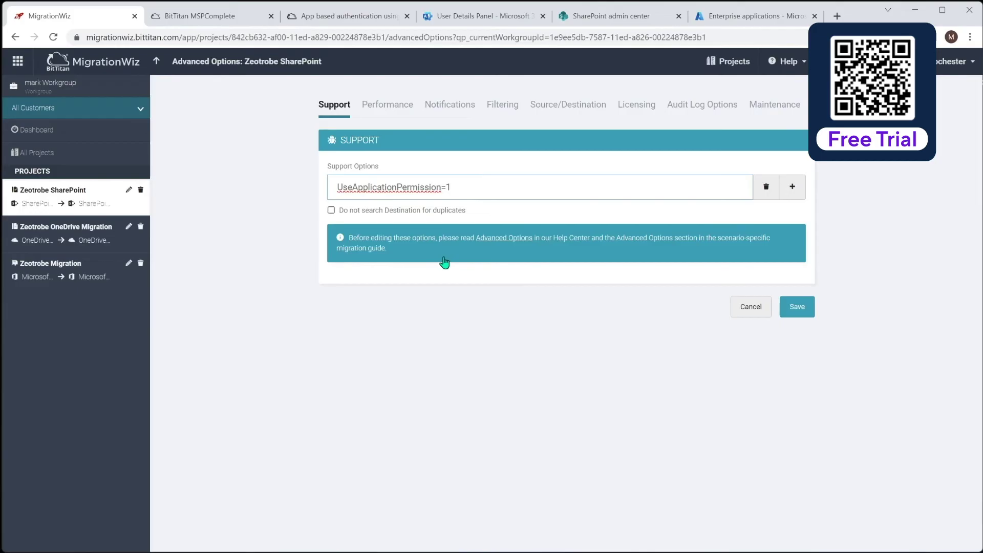
click(802, 310)
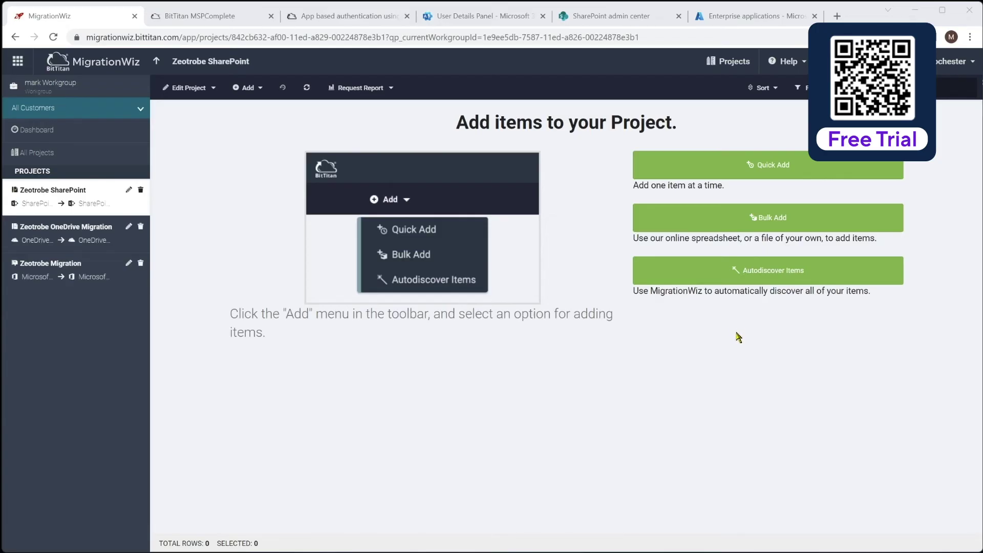
Step: Autodiscover the source SharePoint sites and import the nine discovered document libraries
click(706, 276)
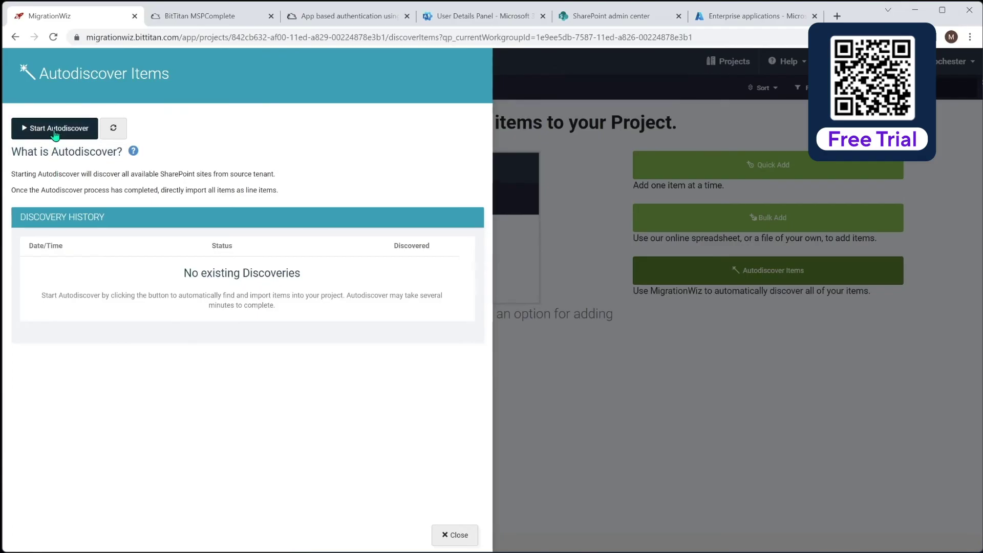
click(55, 129)
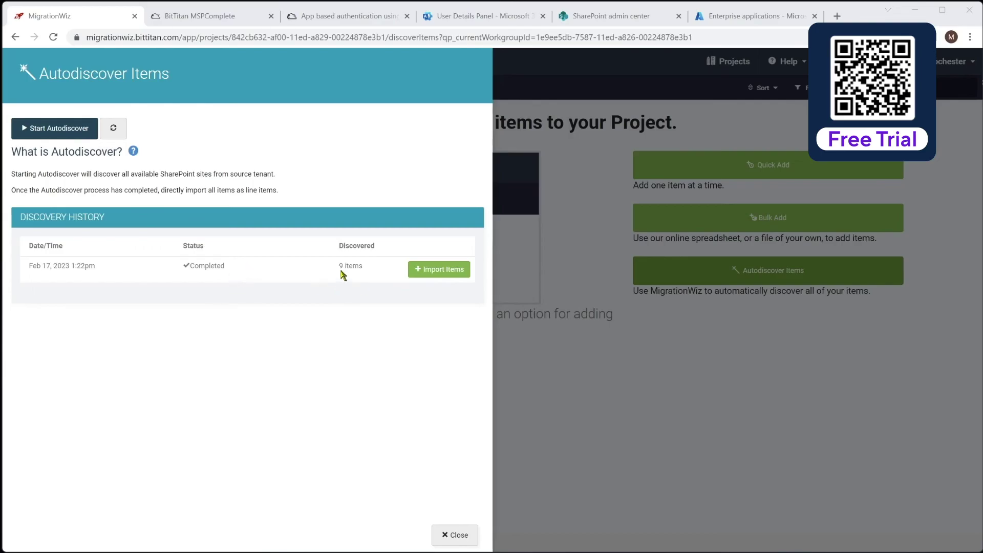
click(447, 272)
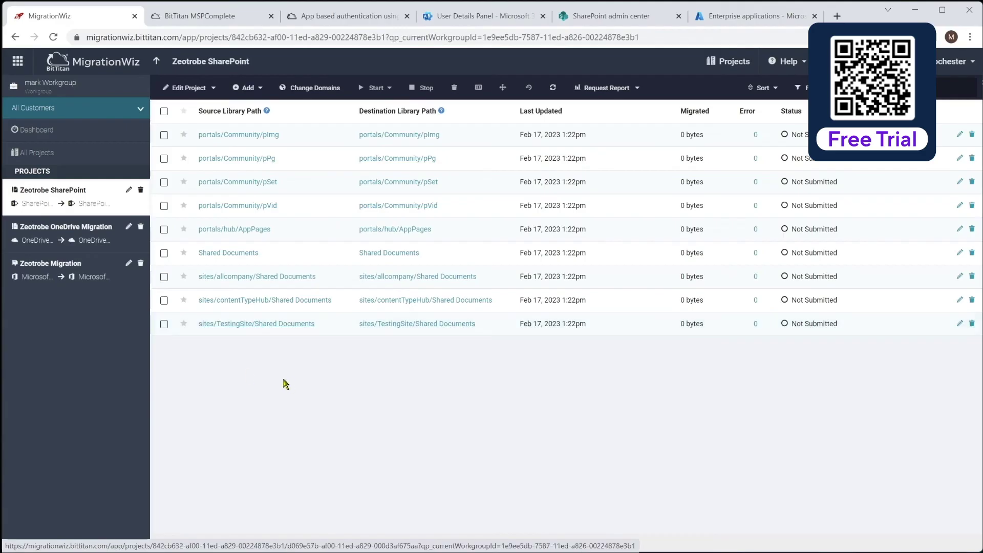
click(625, 19)
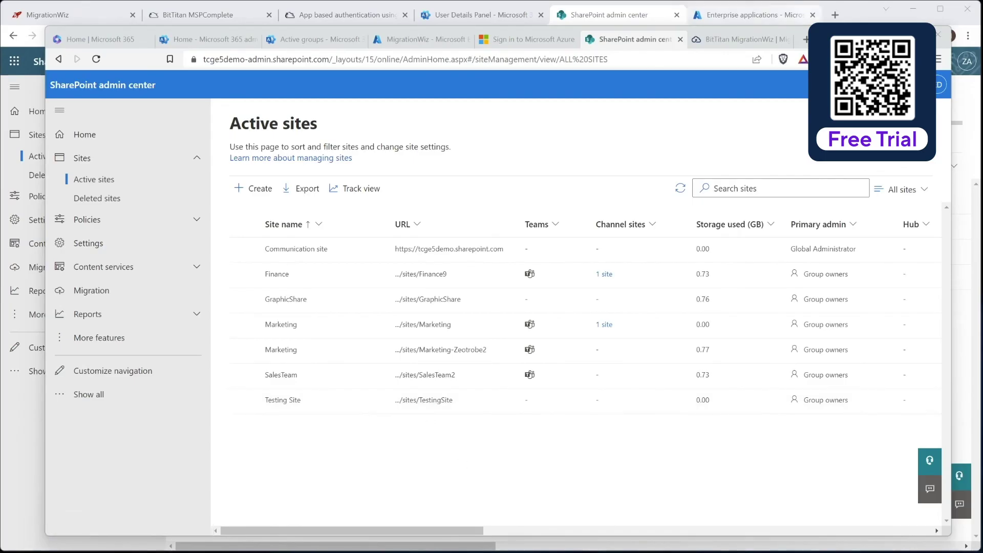
click(884, 34)
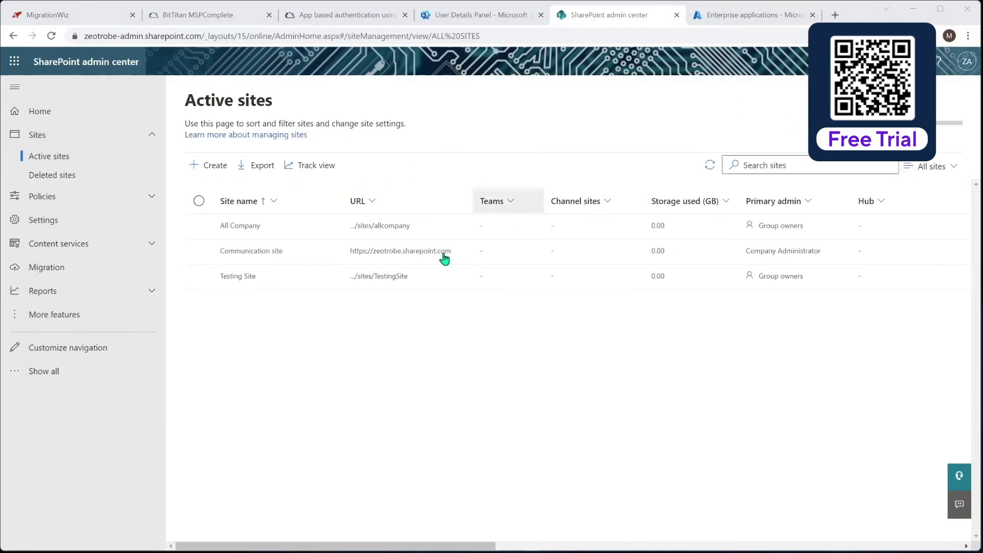
Step: Run a Verify Credentials migration on only the sites/TestingSite/Shared Documents library, leaving the other eight untouched
click(85, 11)
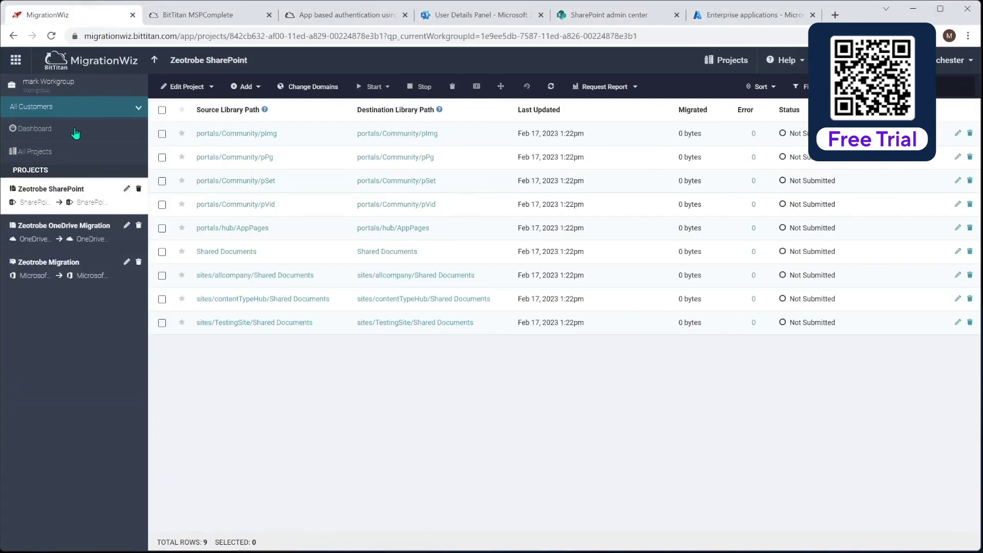
click(162, 322)
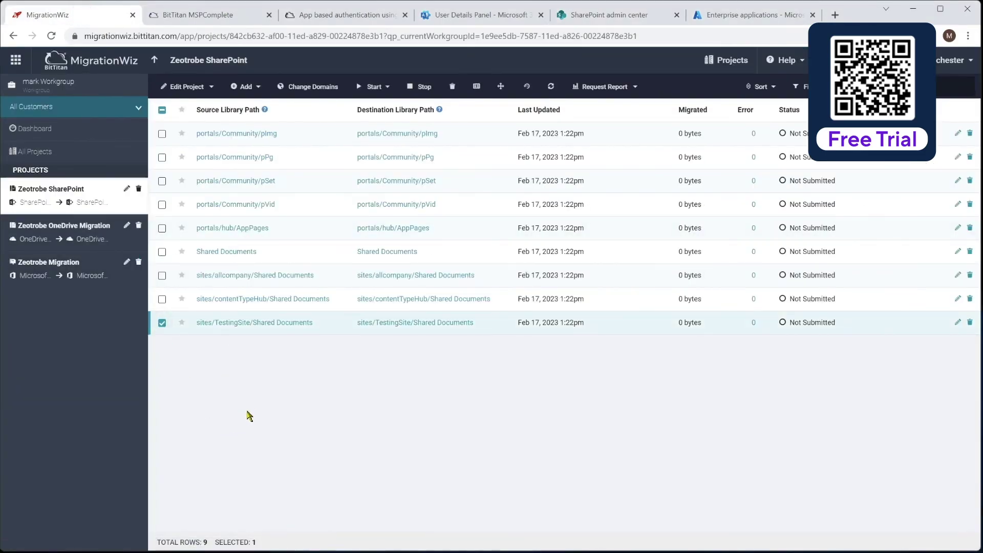
click(375, 86)
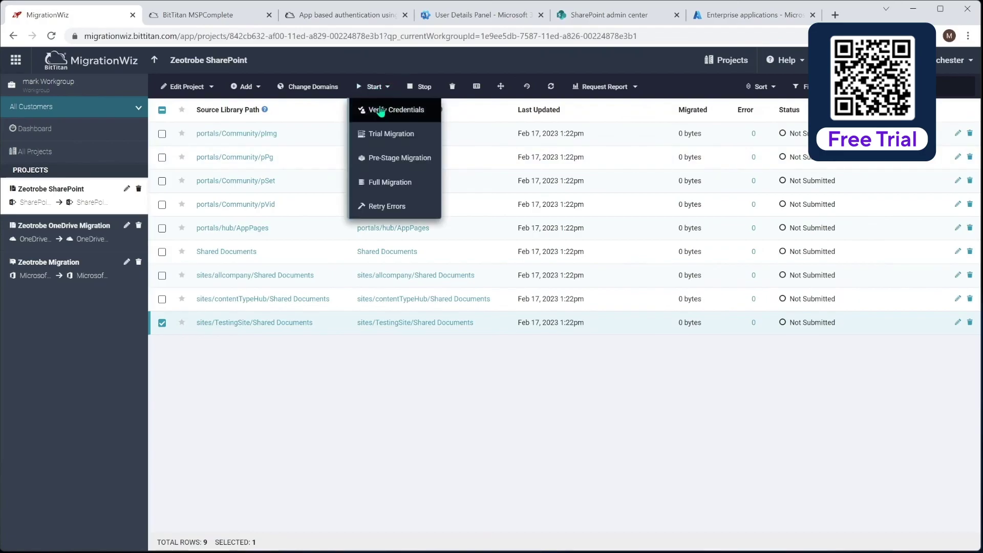
click(382, 105)
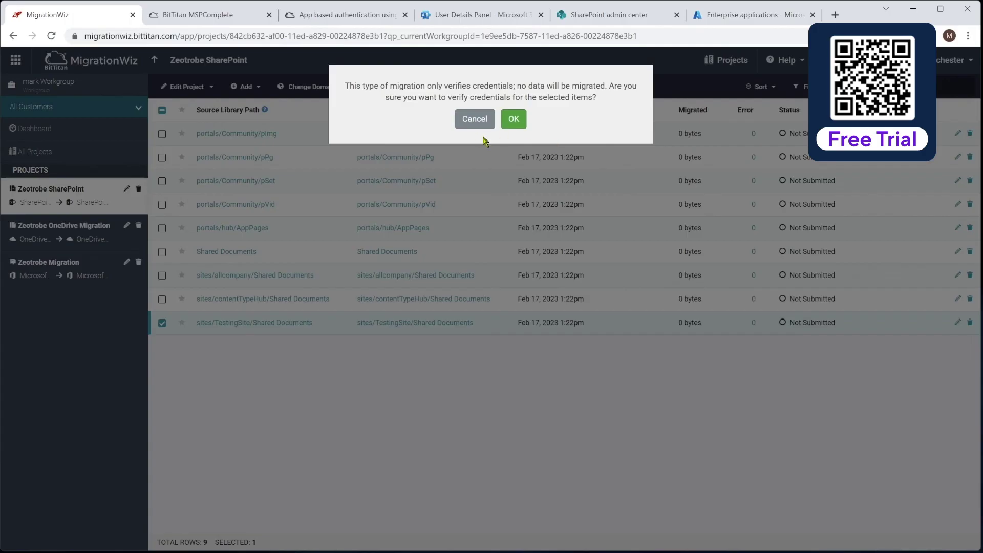
click(514, 119)
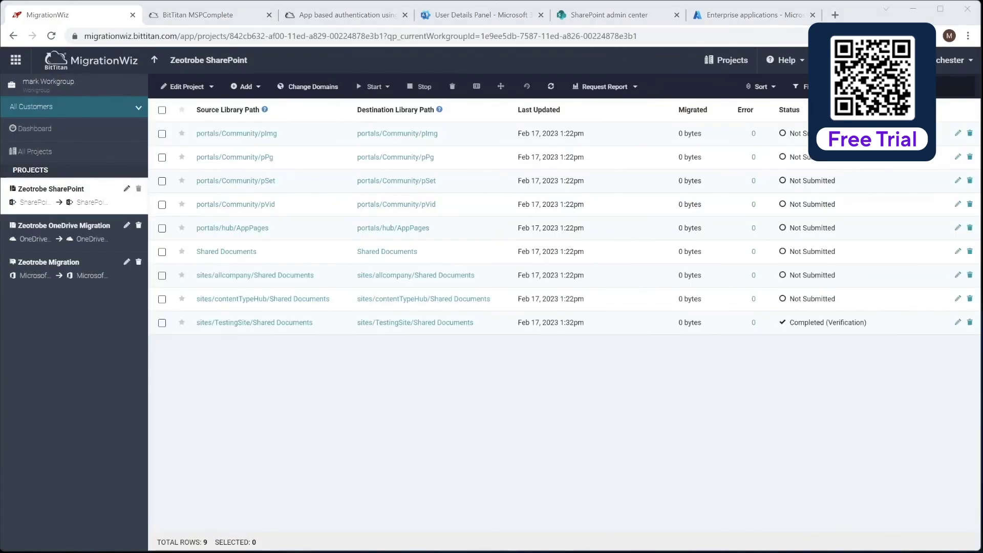